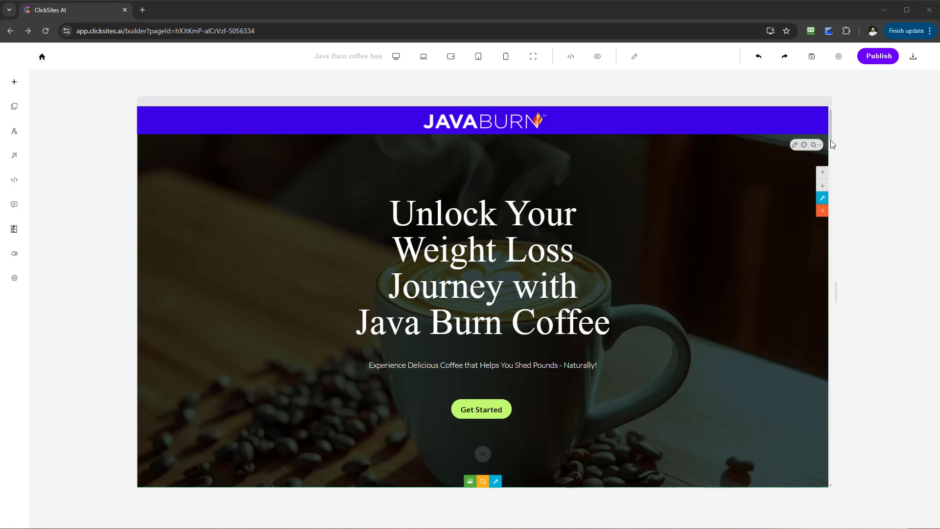
- Look over the Java Burn landing page's header, hero and introduction sections
{"action": "mouse_move", "coordinate": [831, 137]}
{"action": "left_mouse_down"}
{"action": "mouse_move", "coordinate": [831, 180]}
{"action": "mouse_move", "coordinate": [836, 125]}
{"action": "left_mouse_up"}
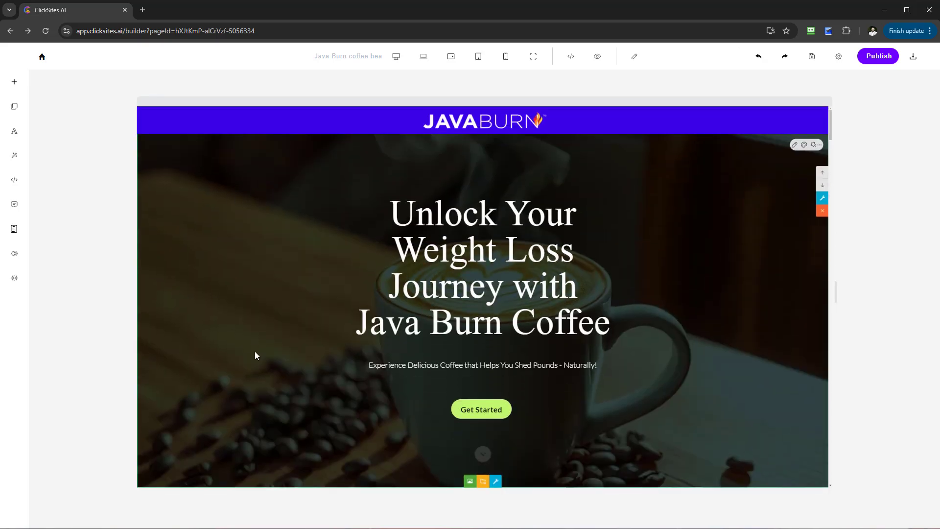
{"action": "scroll", "coordinate": [255, 351], "scroll_direction": "down", "scroll_amount": 2}
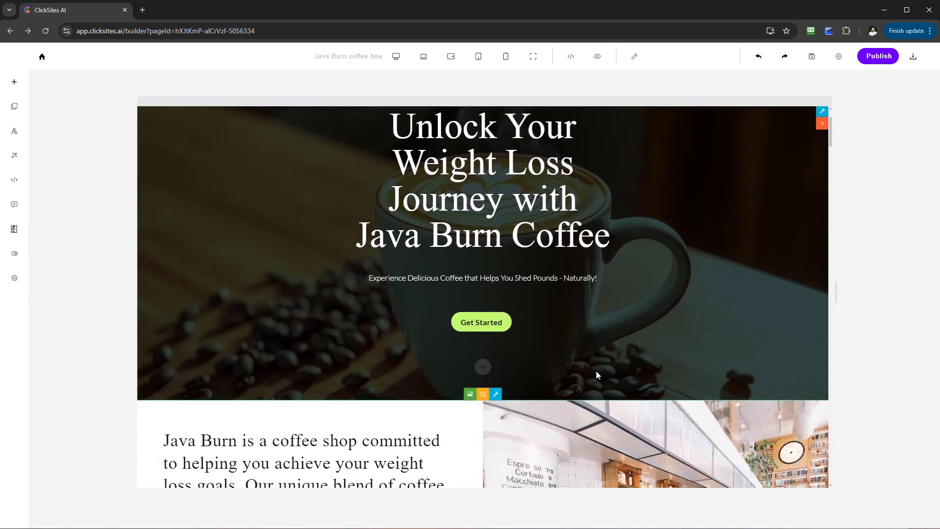
{"action": "scroll", "coordinate": [622, 374], "scroll_direction": "down", "scroll_amount": 2}
{"action": "scroll", "coordinate": [432, 296], "scroll_direction": "up", "scroll_amount": 3}
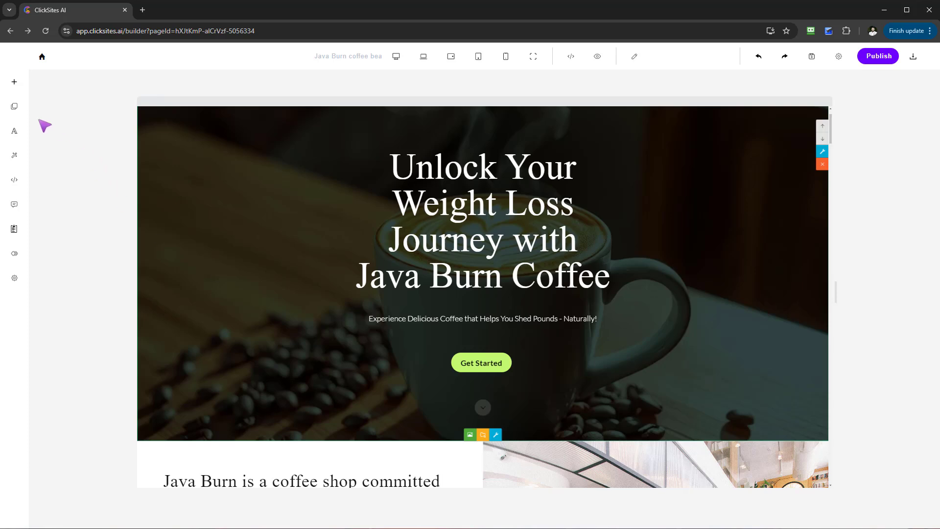
{"action": "scroll", "coordinate": [529, 355], "scroll_direction": "down", "scroll_amount": 5}
{"action": "scroll", "coordinate": [529, 356], "scroll_direction": "down", "scroll_amount": 5}
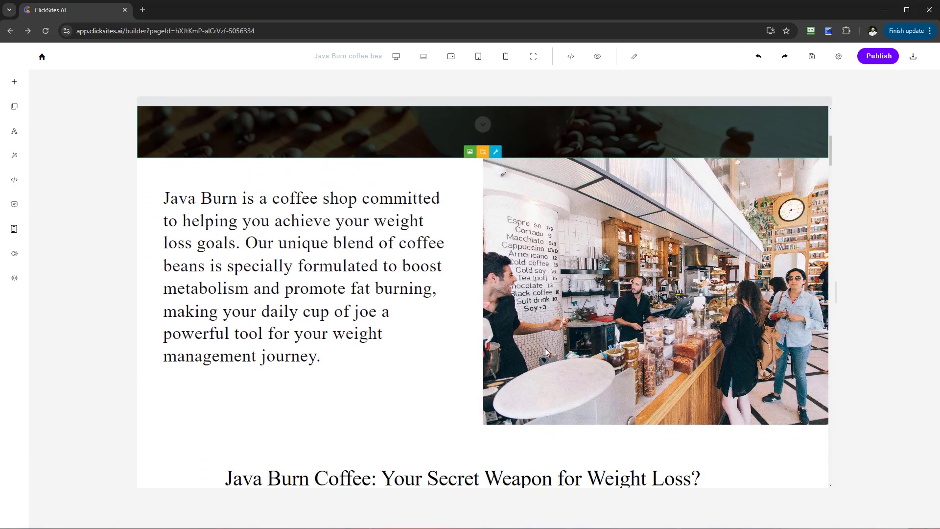
{"action": "scroll", "coordinate": [705, 332], "scroll_direction": "up", "scroll_amount": 8}
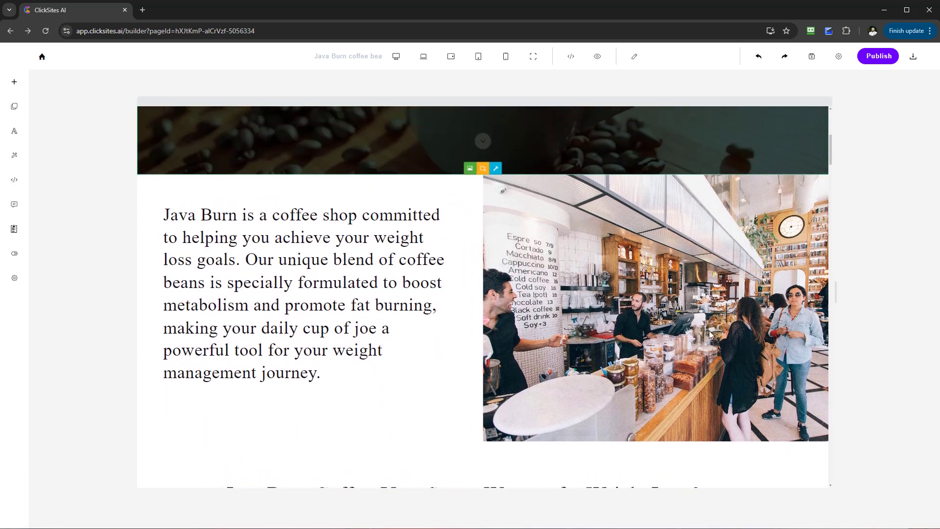
{"action": "scroll", "coordinate": [715, 334], "scroll_direction": "up", "scroll_amount": 2}
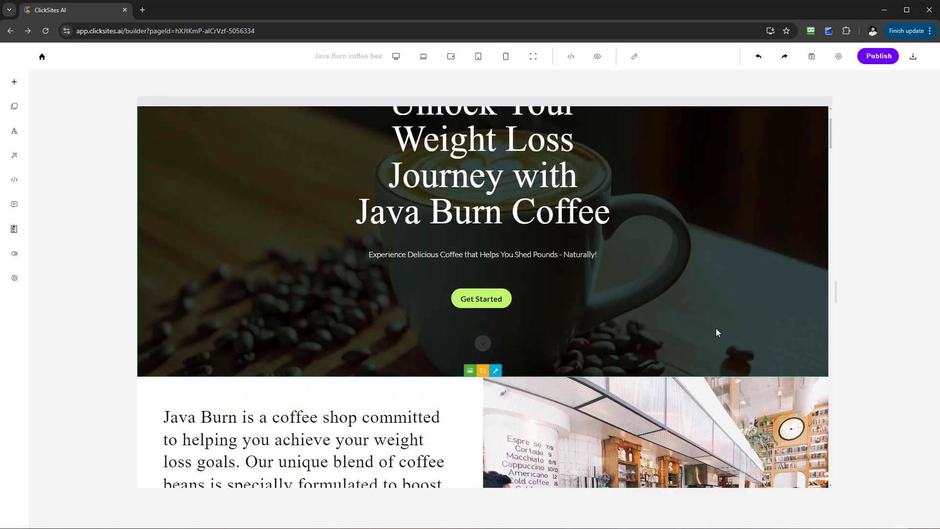
{"action": "scroll", "coordinate": [719, 330], "scroll_direction": "up", "scroll_amount": 1}
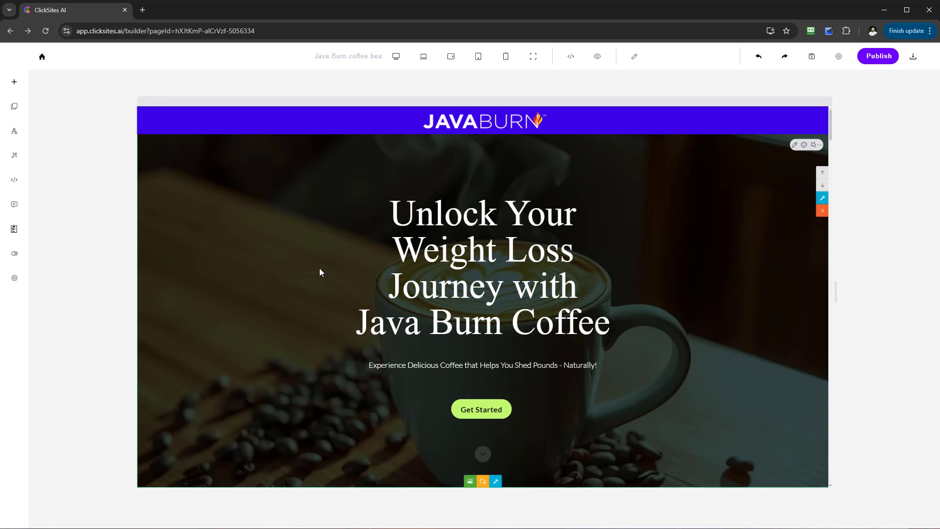
{"action": "scroll", "coordinate": [320, 268], "scroll_direction": "down", "scroll_amount": 1}
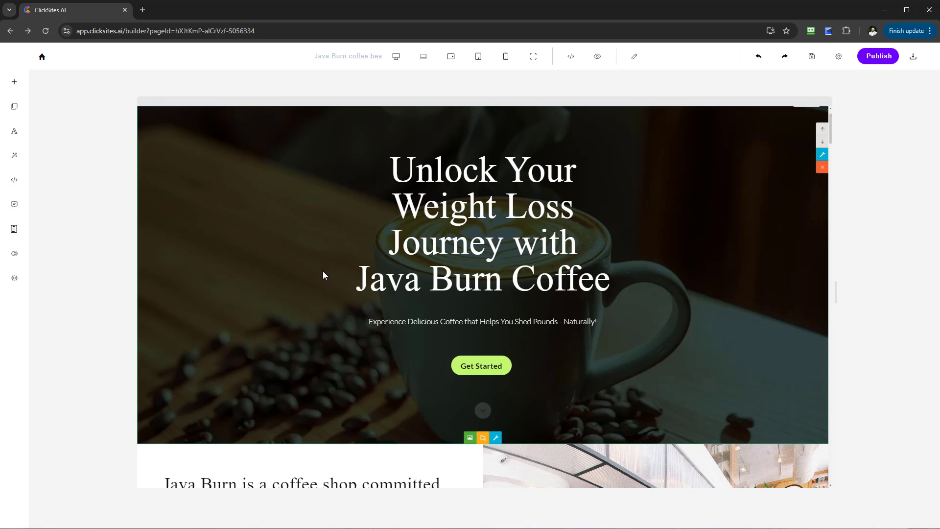
{"action": "scroll", "coordinate": [323, 275], "scroll_direction": "down", "scroll_amount": 3}
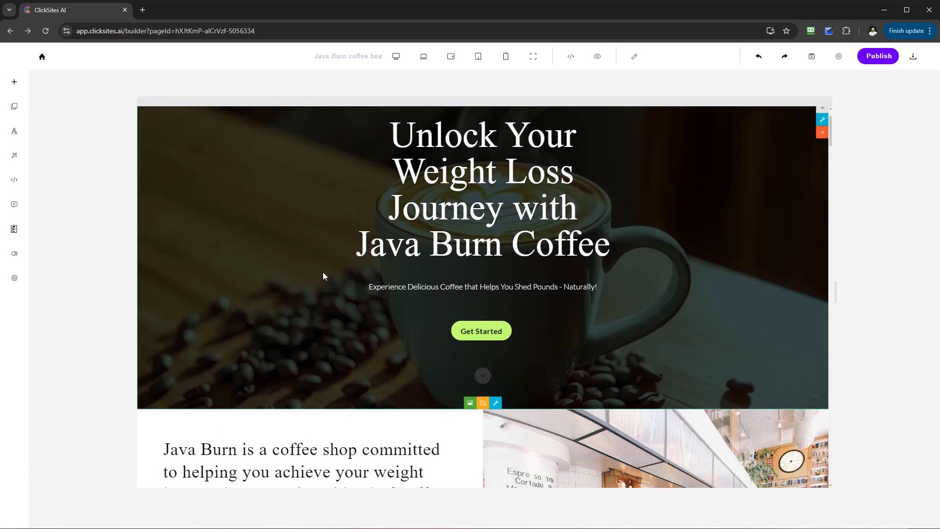
{"action": "scroll", "coordinate": [715, 375], "scroll_direction": "up", "scroll_amount": 5}
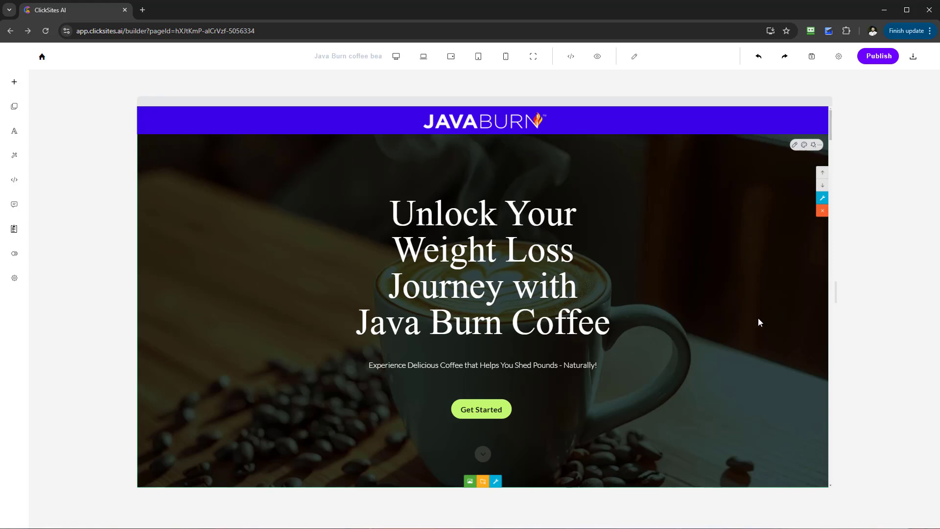
{"action": "scroll", "coordinate": [750, 336], "scroll_direction": "down", "scroll_amount": 3}
{"action": "scroll", "coordinate": [763, 245], "scroll_direction": "up", "scroll_amount": 3}
- Examine the hero section's headline and the tagline beneath it by highlighting their text
{"action": "mouse_move", "coordinate": [390, 213]}
{"action": "left_mouse_down"}
{"action": "mouse_move", "coordinate": [578, 294]}
{"action": "mouse_move", "coordinate": [622, 398]}
{"action": "mouse_move", "coordinate": [600, 367]}
{"action": "left_mouse_up"}
{"action": "left_click", "coordinate": [422, 262]}
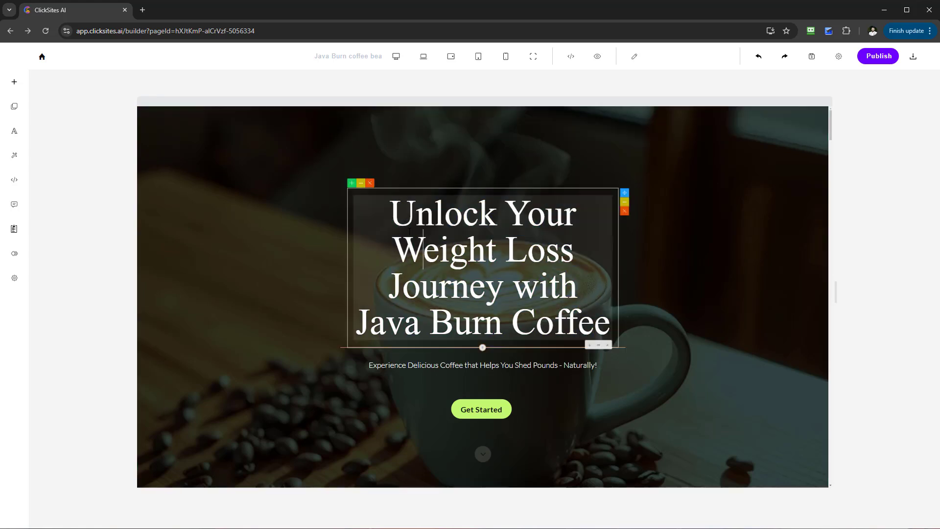
{"action": "mouse_move", "coordinate": [479, 244]}
{"action": "left_mouse_down"}
{"action": "mouse_move", "coordinate": [605, 337]}
{"action": "mouse_move", "coordinate": [613, 356]}
{"action": "mouse_move", "coordinate": [368, 365]}
{"action": "left_mouse_up"}
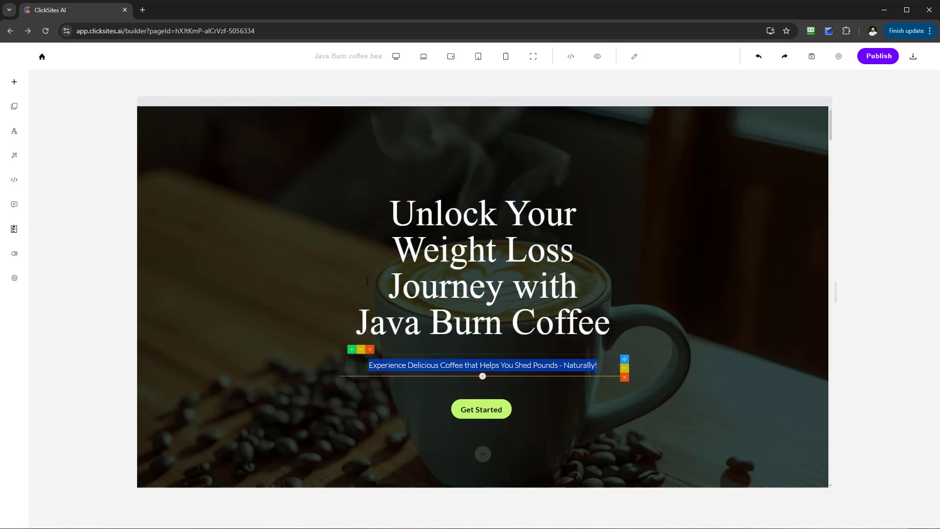
{"action": "left_click", "coordinate": [385, 213]}
{"action": "left_click_drag", "start_coordinate": [384, 213], "coordinate": [611, 329]}
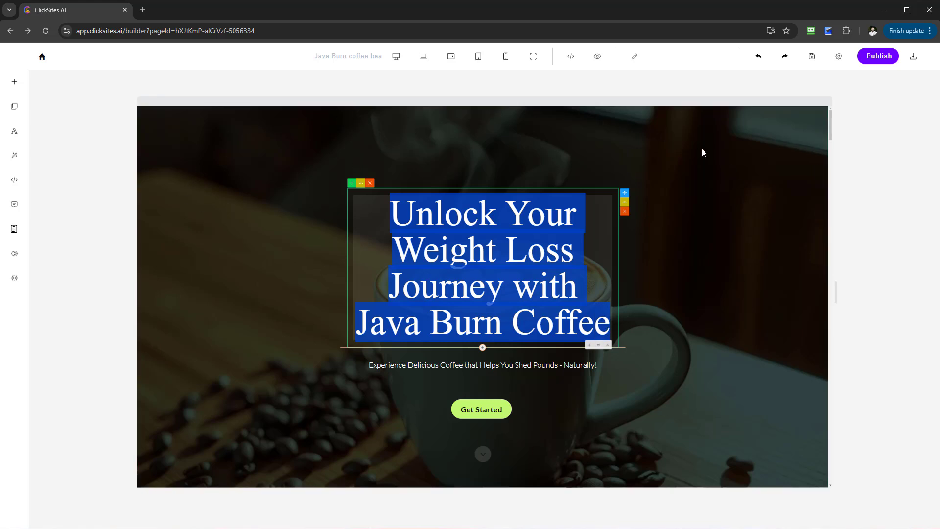
{"action": "left_click", "coordinate": [261, 148]}
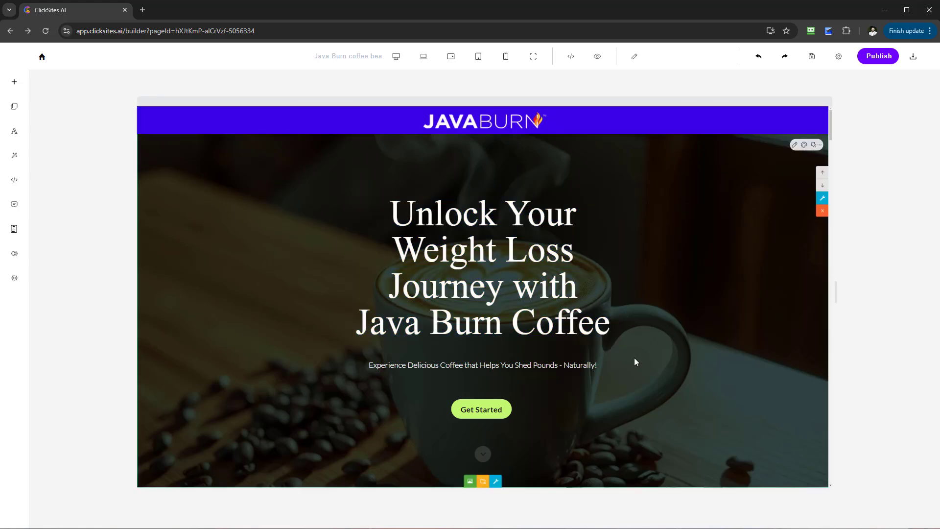
{"action": "scroll", "coordinate": [734, 372], "scroll_direction": "down", "scroll_amount": 1}
{"action": "scroll", "coordinate": [808, 294], "scroll_direction": "up", "scroll_amount": 1}
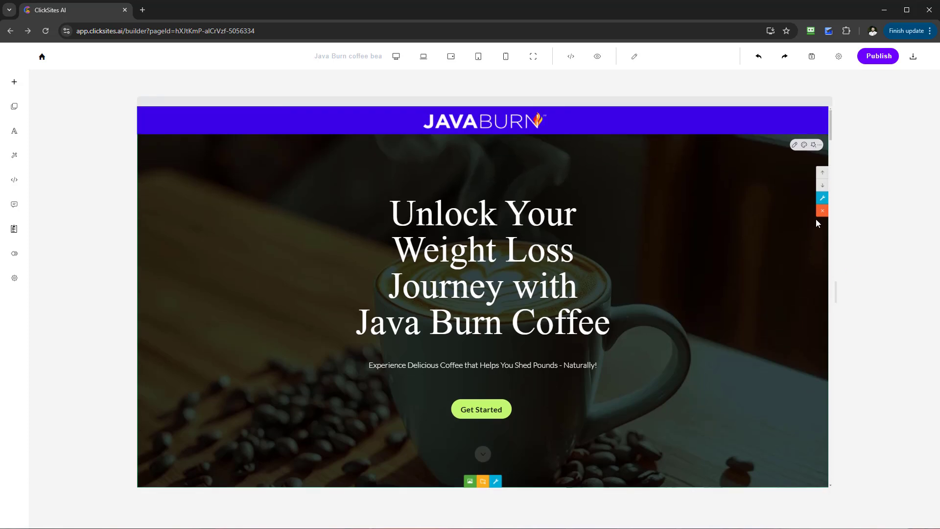
- Generate a reworded copy of the hero section below the original and highlight its new headline
{"action": "left_click", "coordinate": [795, 146]}
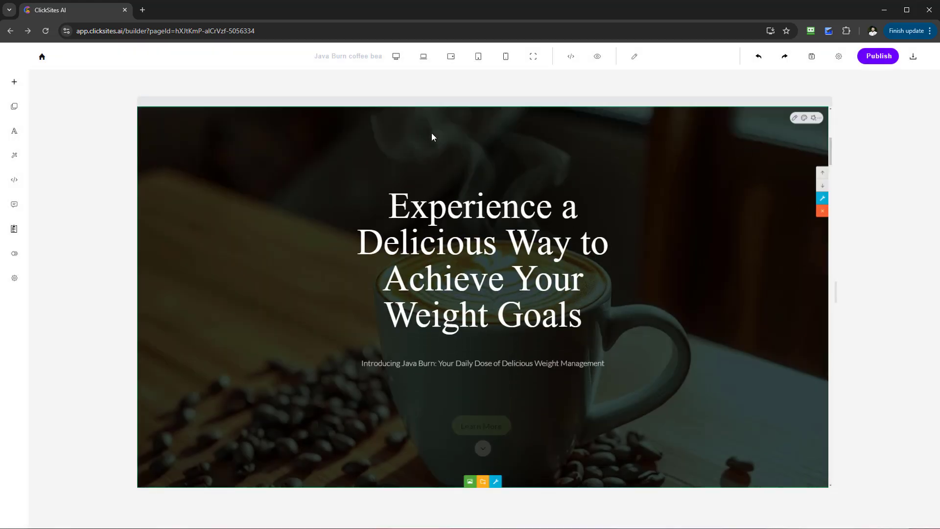
{"action": "left_click_drag", "start_coordinate": [389, 205], "coordinate": [611, 323]}
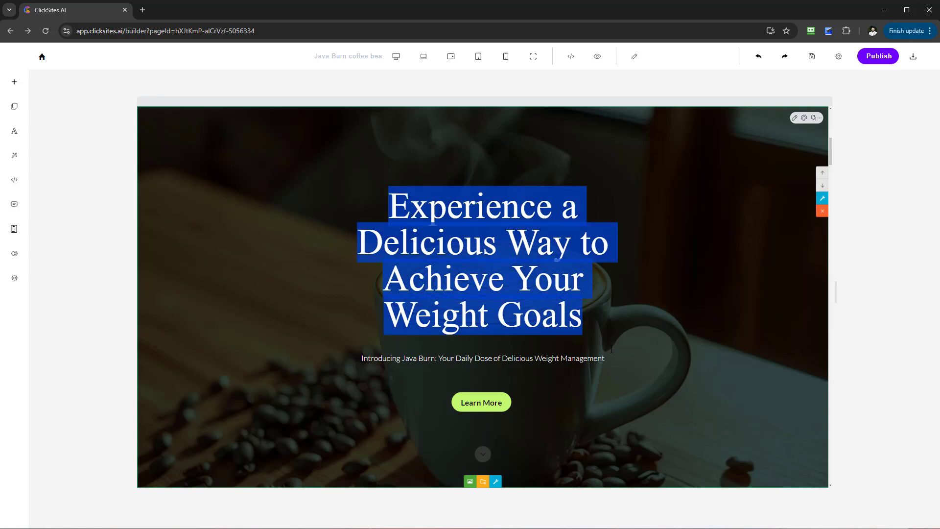
{"action": "left_click", "coordinate": [599, 322]}
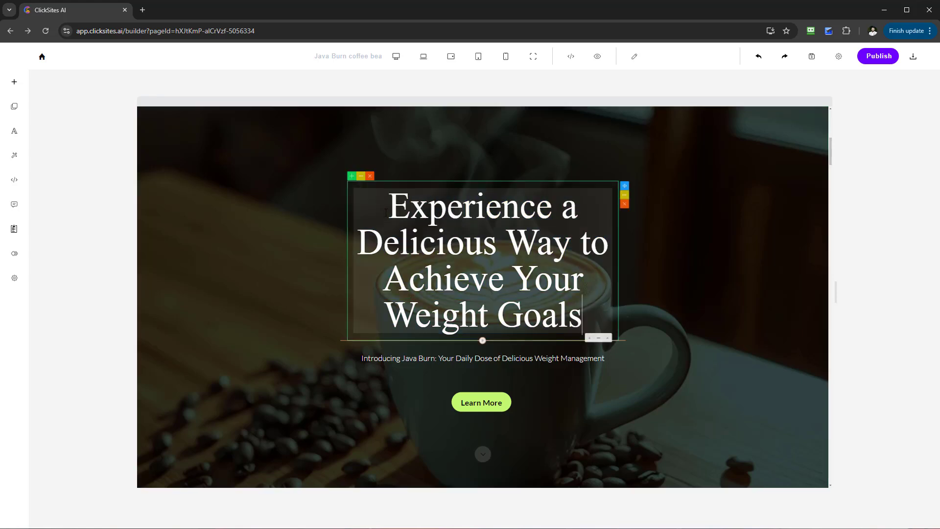
{"action": "left_click_drag", "start_coordinate": [386, 212], "coordinate": [590, 303]}
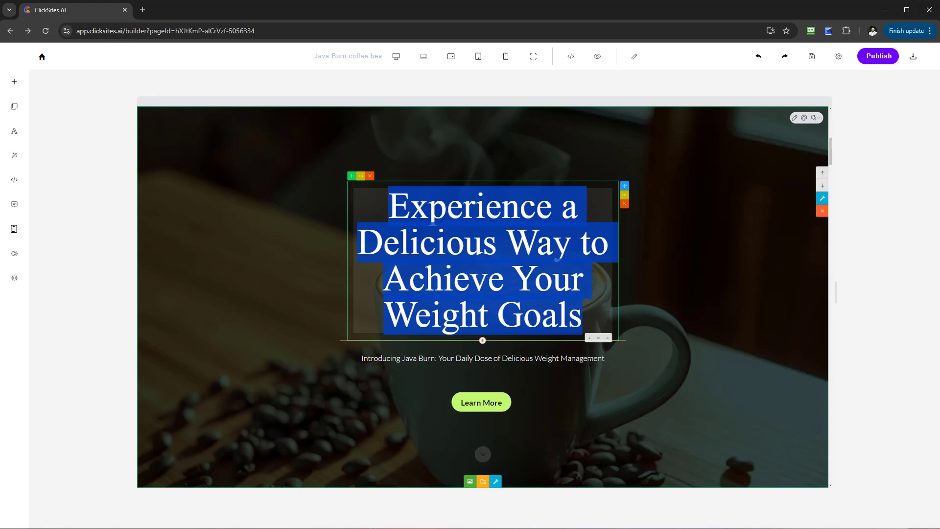
- Compare the reworded hero section's headline, tagline and button with those of the original hero section
{"action": "scroll", "coordinate": [711, 368], "scroll_direction": "up", "scroll_amount": 4}
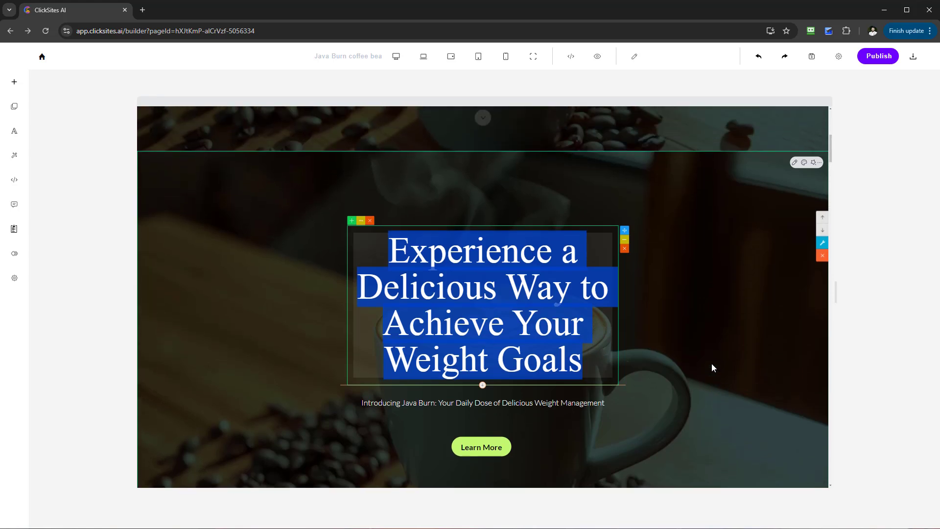
{"action": "scroll", "coordinate": [712, 367], "scroll_direction": "down", "scroll_amount": 5}
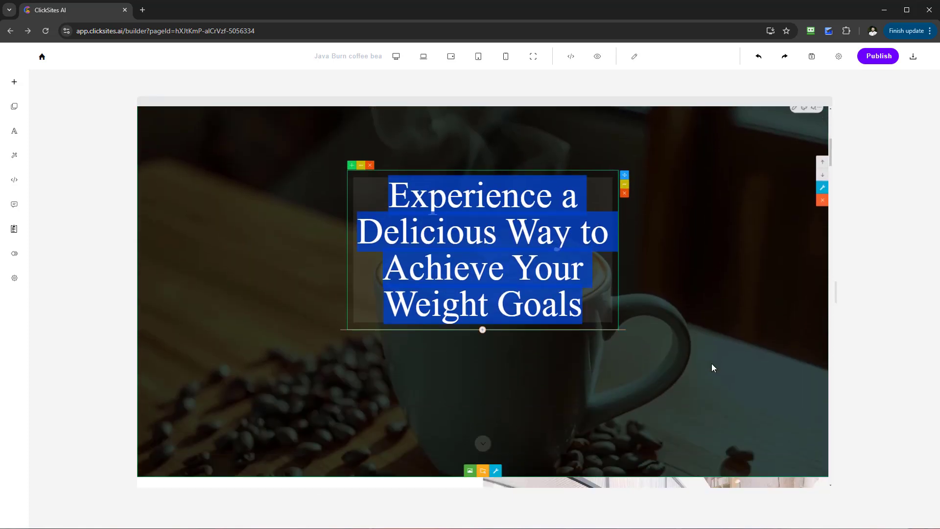
{"action": "scroll", "coordinate": [712, 367], "scroll_direction": "up", "scroll_amount": 3}
{"action": "scroll", "coordinate": [712, 367], "scroll_direction": "up", "scroll_amount": 6}
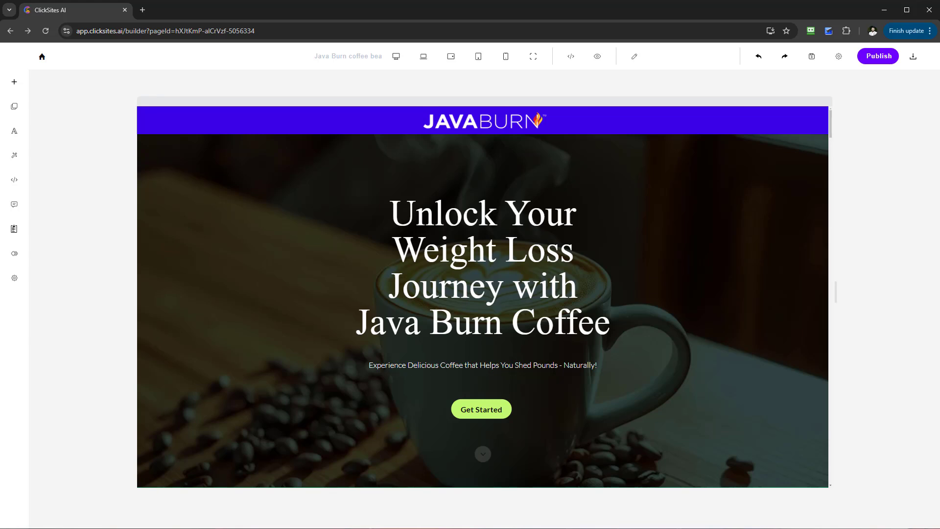
{"action": "scroll", "coordinate": [481, 352], "scroll_direction": "down", "scroll_amount": 10}
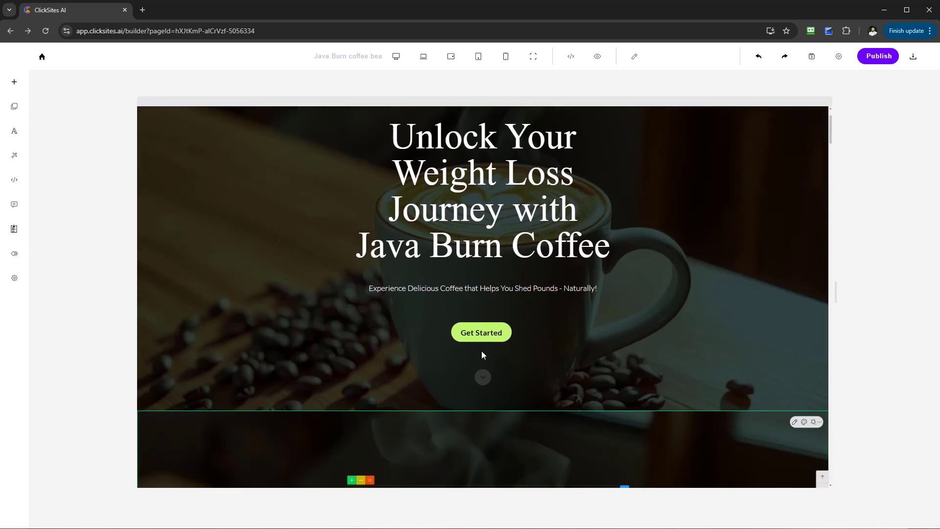
{"action": "scroll", "coordinate": [540, 324], "scroll_direction": "up", "scroll_amount": 2}
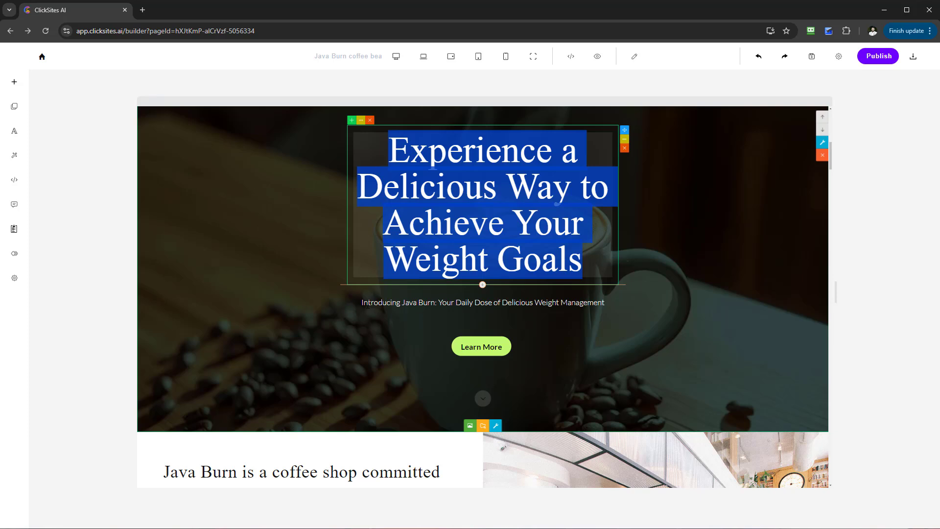
{"action": "triple_click", "coordinate": [621, 304]}
{"action": "scroll", "coordinate": [671, 307], "scroll_direction": "up", "scroll_amount": 3}
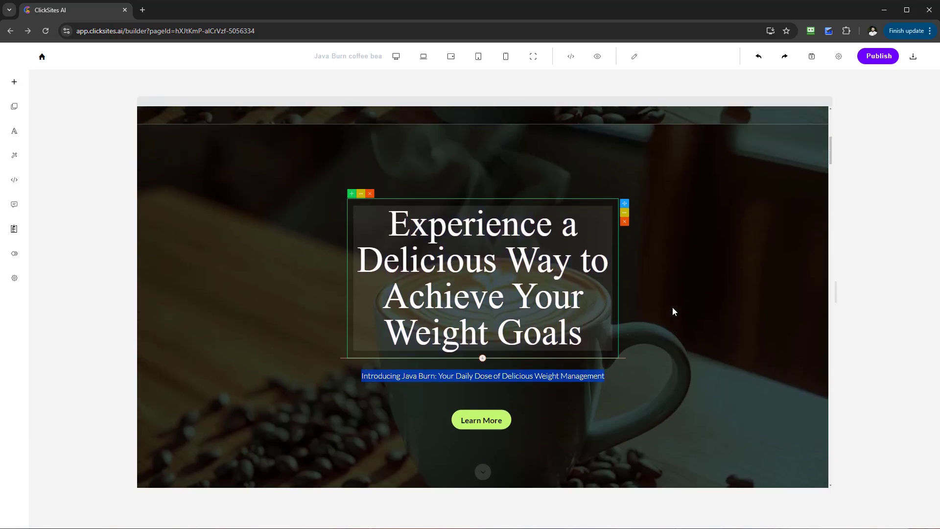
- Generate a reworded copy of the three-card "Java Burn Coffee: Your Secret Weapon for Weight Loss?" section
{"action": "scroll", "coordinate": [651, 377], "scroll_direction": "down", "scroll_amount": 7}
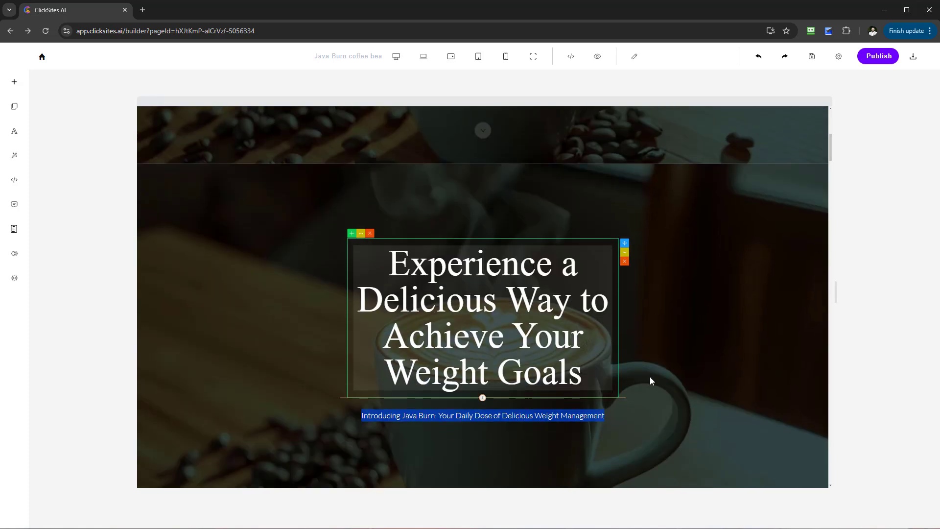
{"action": "scroll", "coordinate": [532, 308], "scroll_direction": "down", "scroll_amount": 8}
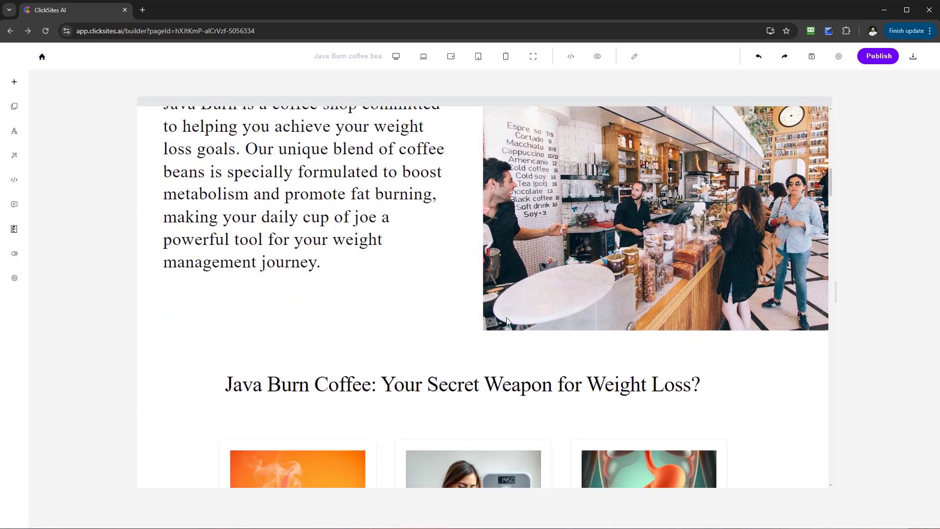
{"action": "scroll", "coordinate": [511, 270], "scroll_direction": "up", "scroll_amount": 5}
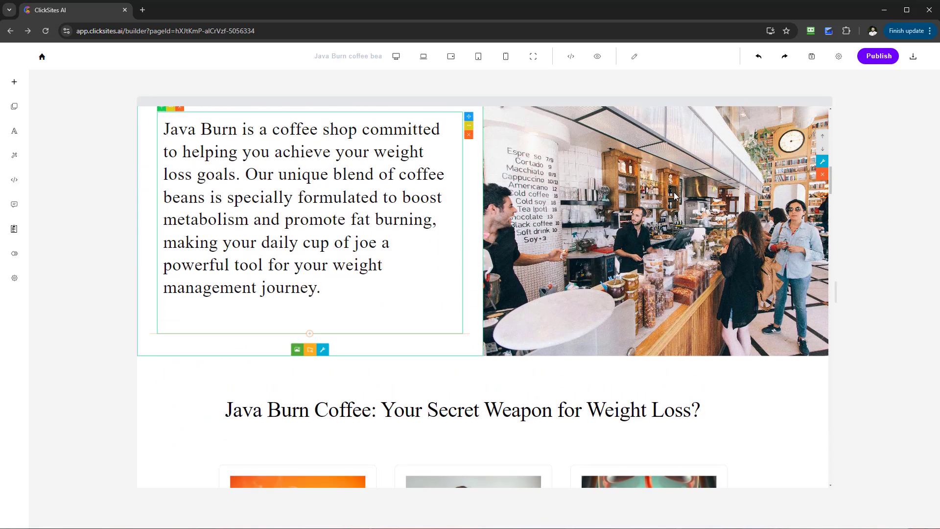
{"action": "scroll", "coordinate": [812, 269], "scroll_direction": "down", "scroll_amount": 7}
{"action": "scroll", "coordinate": [806, 231], "scroll_direction": "up", "scroll_amount": 3}
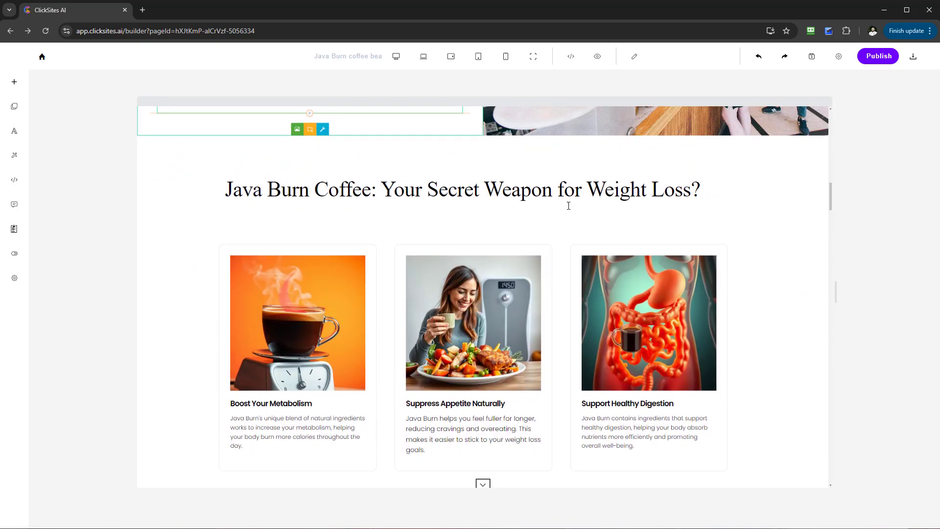
{"action": "mouse_move", "coordinate": [766, 162]}
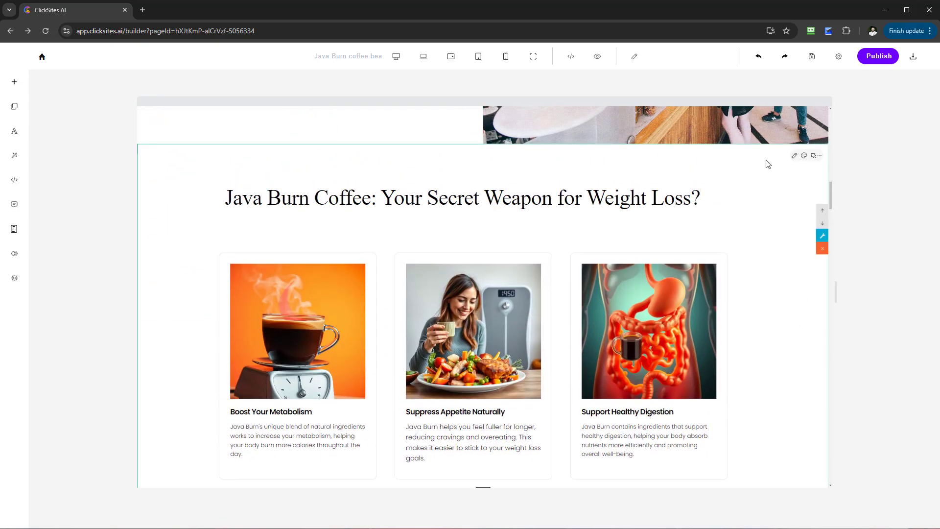
{"action": "left_click", "coordinate": [794, 156]}
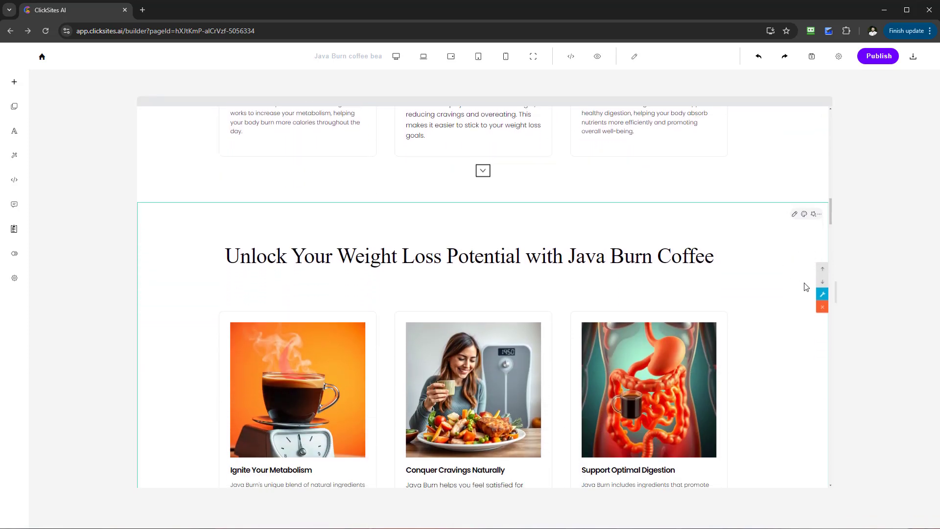
- Compare the reworded three-card section's heading and card texts with those of the original section
{"action": "scroll", "coordinate": [806, 286], "scroll_direction": "up", "scroll_amount": 5}
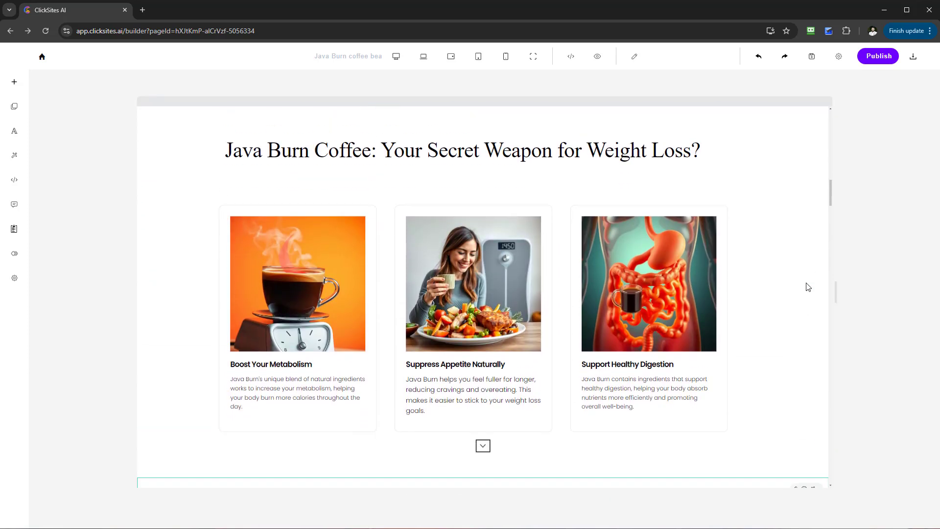
{"action": "scroll", "coordinate": [808, 286], "scroll_direction": "down", "scroll_amount": 2}
{"action": "scroll", "coordinate": [807, 287], "scroll_direction": "up", "scroll_amount": 2}
{"action": "scroll", "coordinate": [808, 286], "scroll_direction": "down", "scroll_amount": 1}
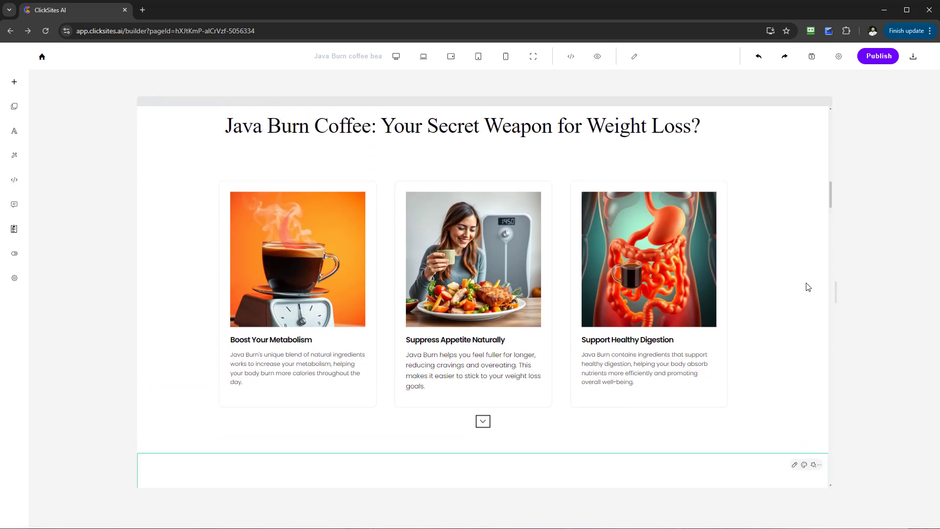
{"action": "scroll", "coordinate": [807, 286], "scroll_direction": "down", "scroll_amount": 4}
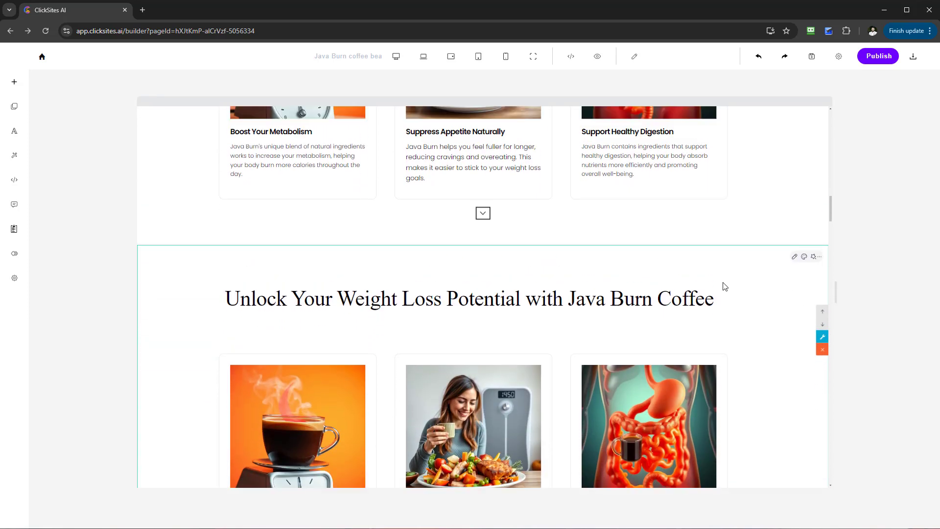
{"action": "scroll", "coordinate": [725, 287], "scroll_direction": "up", "scroll_amount": 4}
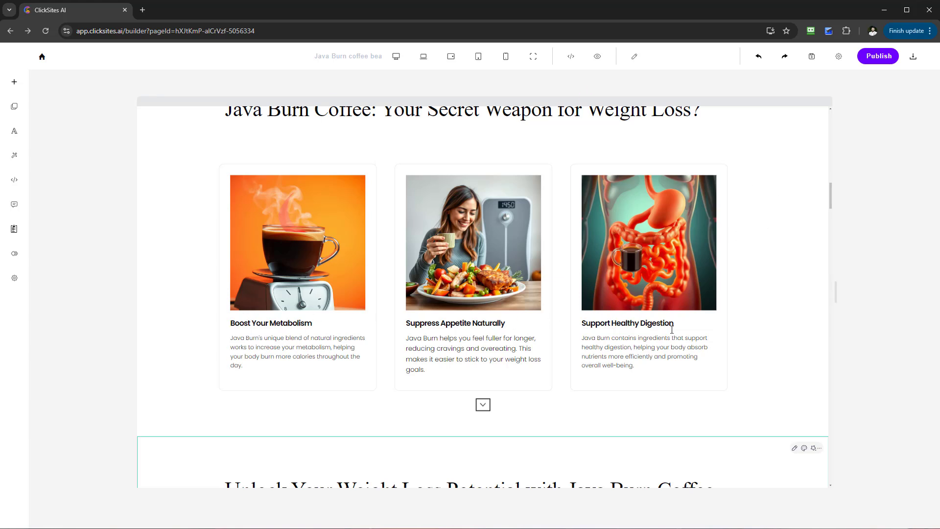
- Check each rewritten card title and description on metabolism, cravings and digestion against its counterpart in the original three-card section
{"action": "scroll", "coordinate": [672, 330], "scroll_direction": "down", "scroll_amount": 5}
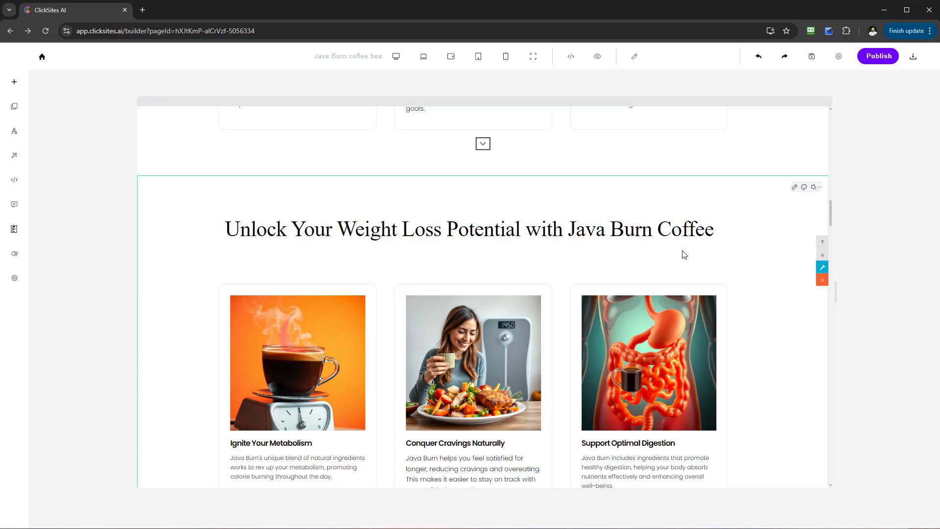
{"action": "scroll", "coordinate": [657, 346], "scroll_direction": "up", "scroll_amount": 8}
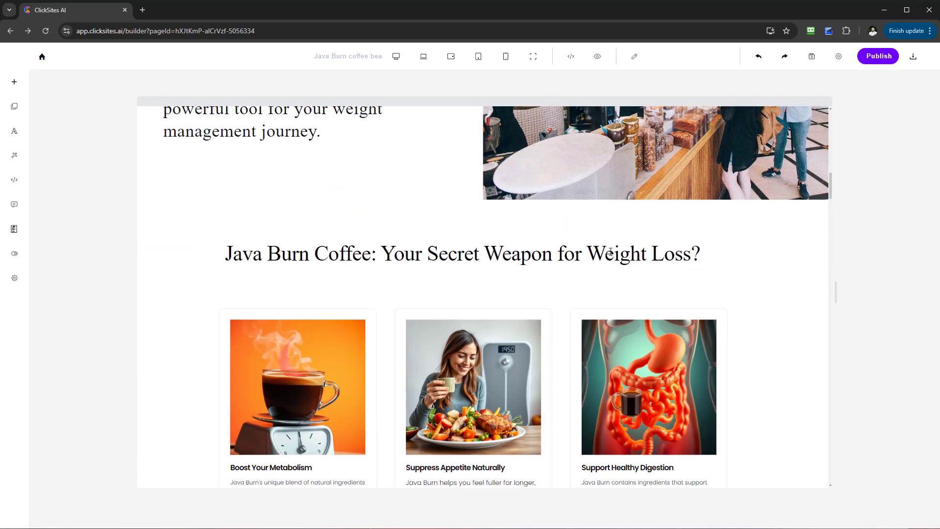
{"action": "scroll", "coordinate": [657, 347], "scroll_direction": "down", "scroll_amount": 10}
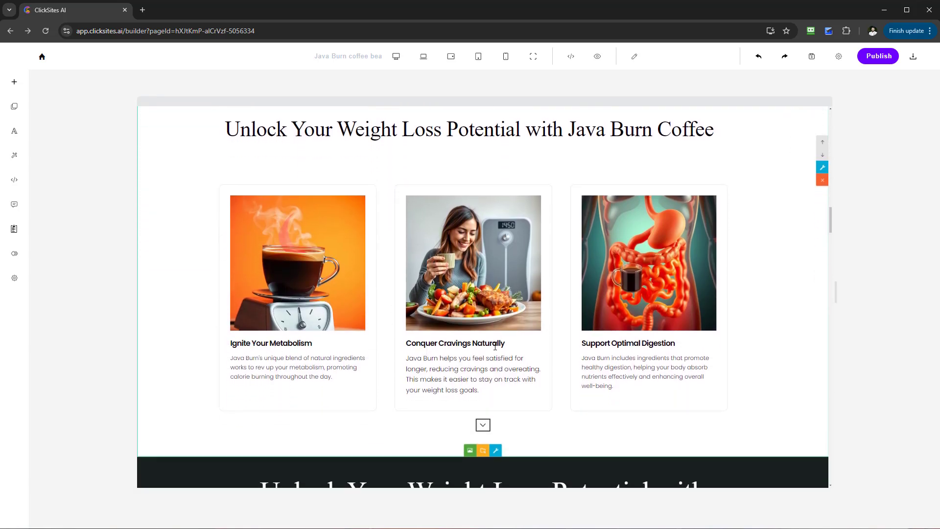
{"action": "scroll", "coordinate": [682, 349], "scroll_direction": "up", "scroll_amount": 5}
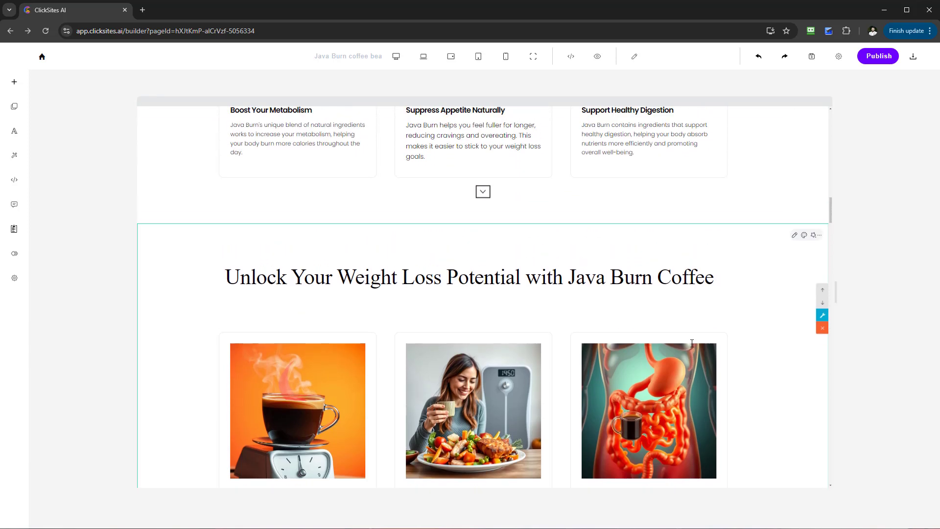
{"action": "scroll", "coordinate": [614, 221], "scroll_direction": "down", "scroll_amount": 4}
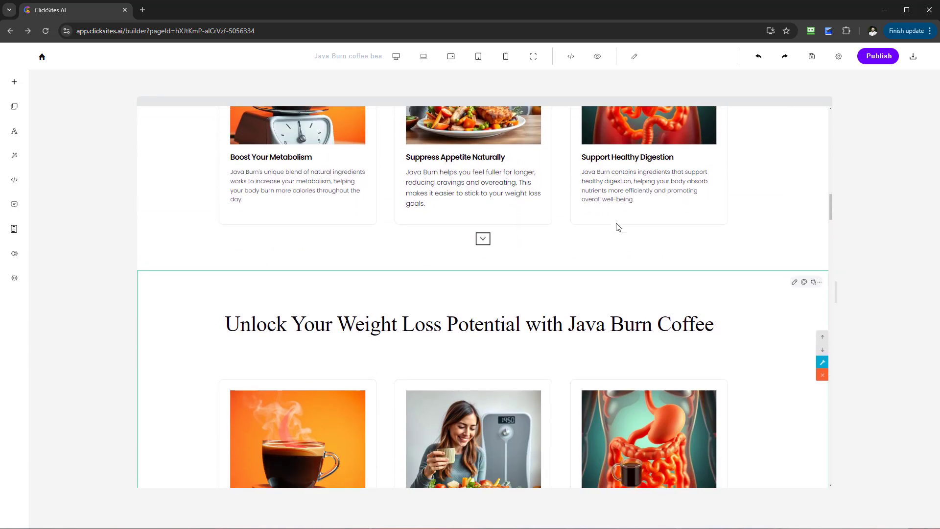
{"action": "scroll", "coordinate": [625, 230], "scroll_direction": "up", "scroll_amount": 4}
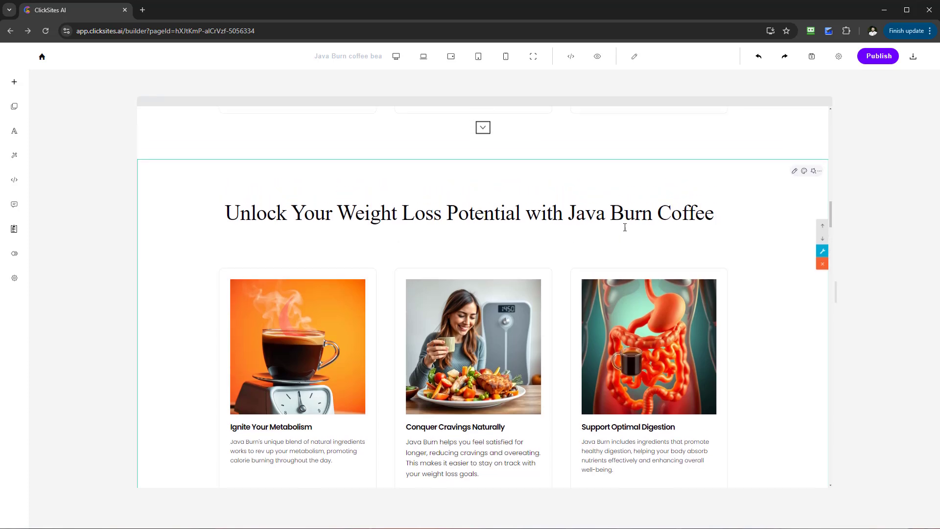
{"action": "scroll", "coordinate": [627, 235], "scroll_direction": "down", "scroll_amount": 3}
{"action": "scroll", "coordinate": [626, 235], "scroll_direction": "down", "scroll_amount": 1}
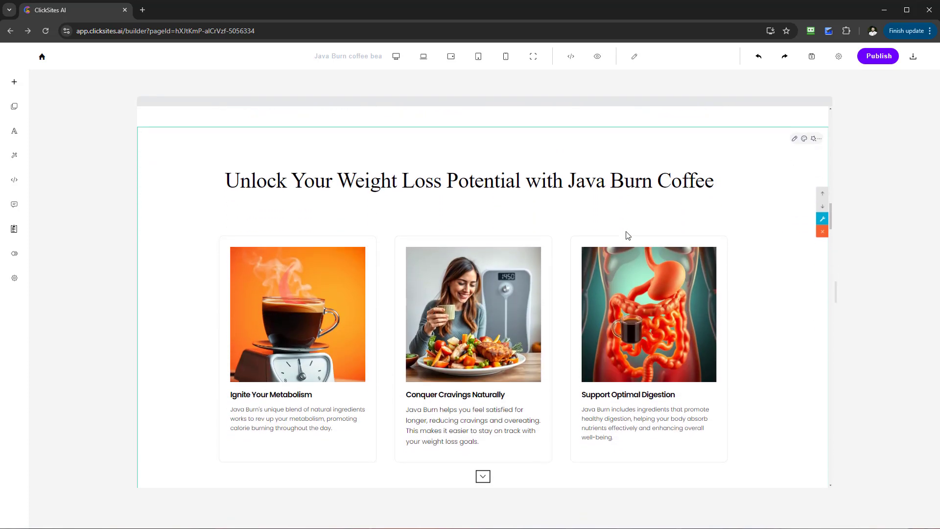
{"action": "scroll", "coordinate": [632, 240], "scroll_direction": "up", "scroll_amount": 4}
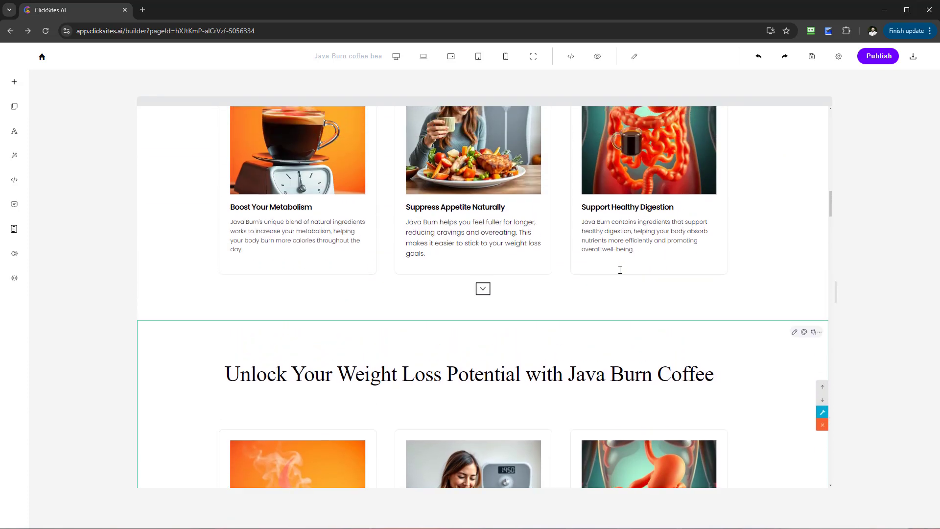
{"action": "scroll", "coordinate": [618, 270], "scroll_direction": "down", "scroll_amount": 6}
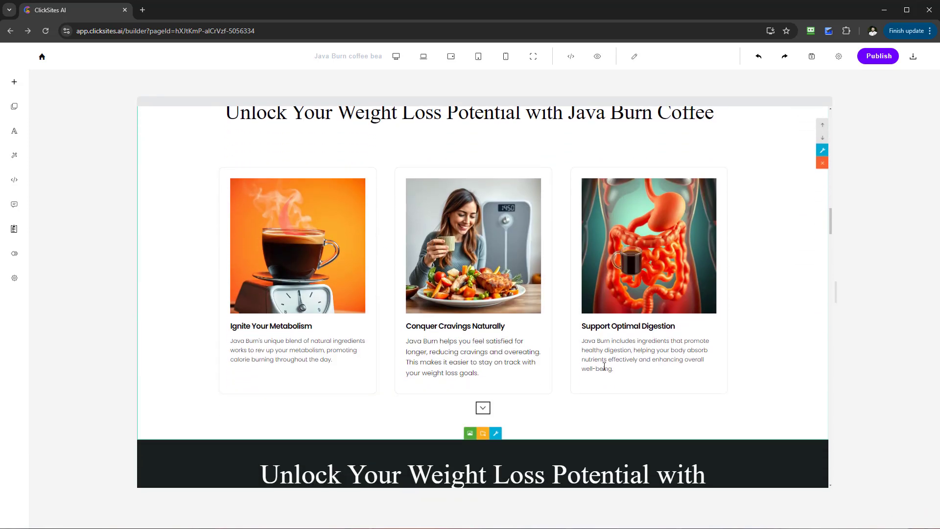
{"action": "scroll", "coordinate": [494, 365], "scroll_direction": "up", "scroll_amount": 3}
{"action": "scroll", "coordinate": [587, 313], "scroll_direction": "down", "scroll_amount": 2}
{"action": "scroll", "coordinate": [672, 268], "scroll_direction": "up", "scroll_amount": 1}
{"action": "scroll", "coordinate": [671, 269], "scroll_direction": "up", "scroll_amount": 5}
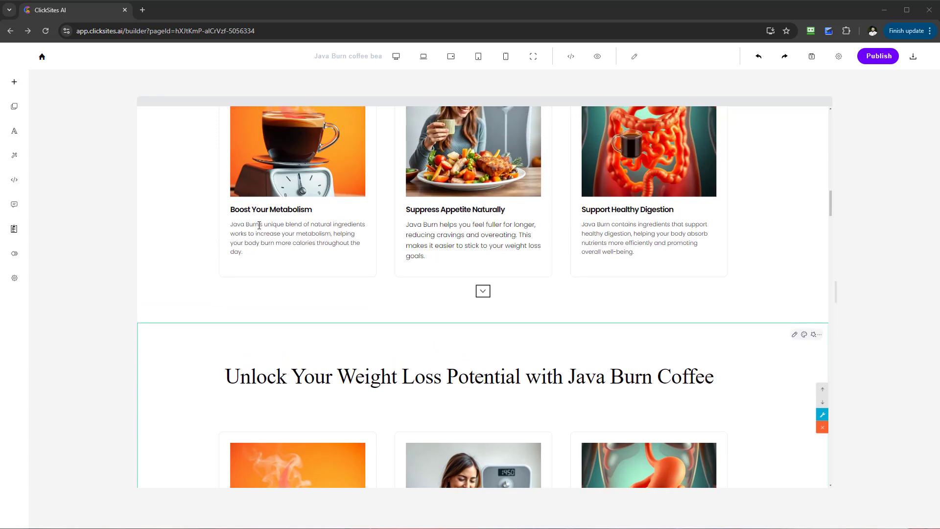
{"action": "scroll", "coordinate": [399, 260], "scroll_direction": "down", "scroll_amount": 4}
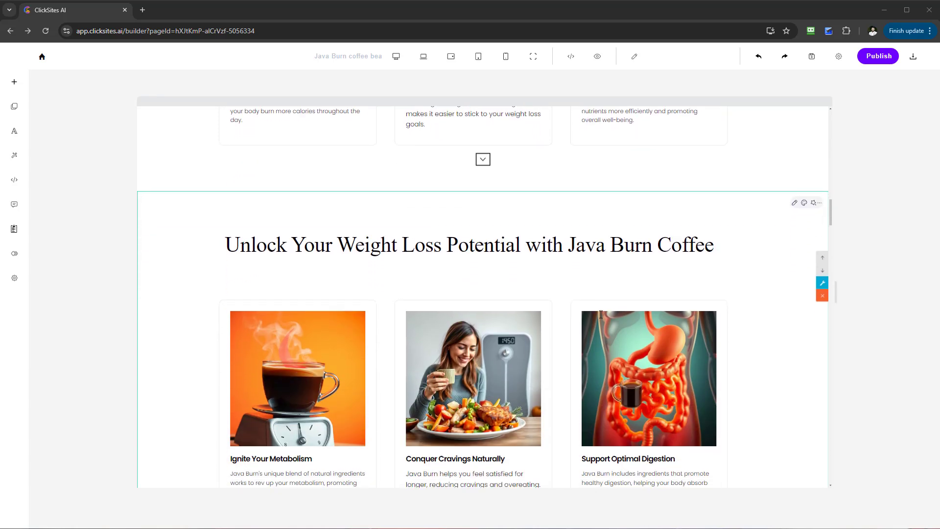
{"action": "scroll", "coordinate": [396, 179], "scroll_direction": "down", "scroll_amount": 1}
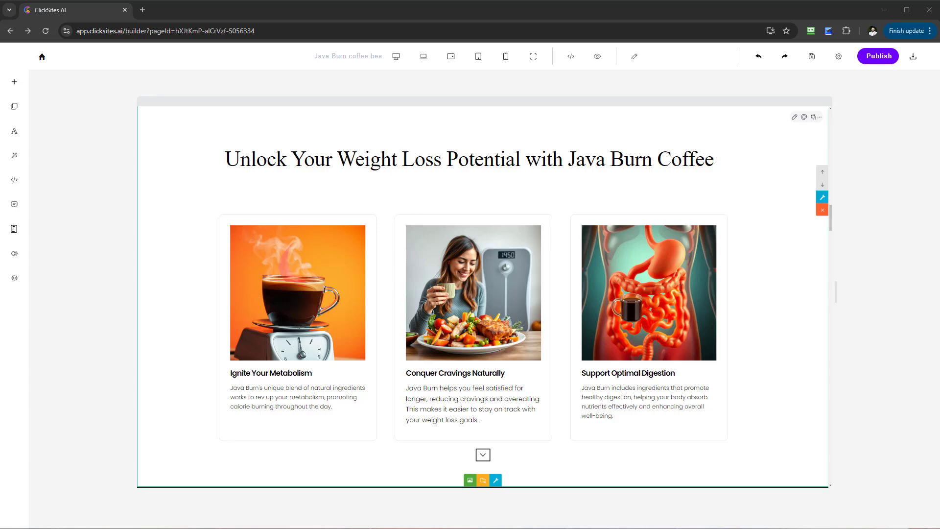
{"action": "scroll", "coordinate": [680, 288], "scroll_direction": "up", "scroll_amount": 1}
{"action": "scroll", "coordinate": [734, 233], "scroll_direction": "up", "scroll_amount": 3}
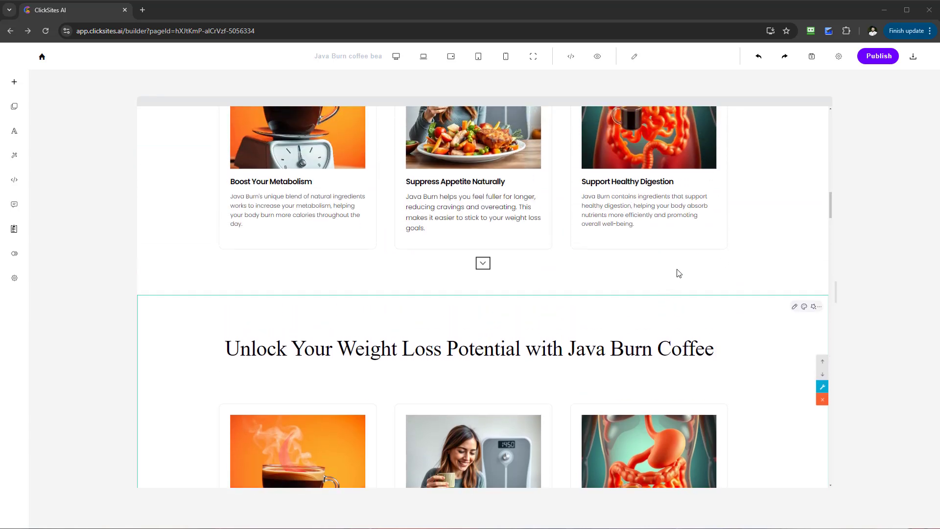
- Remove the reworded three-card "Unlock Your Weight Loss Potential with Java Burn Coffee" section, keeping the original
{"action": "scroll", "coordinate": [675, 240], "scroll_direction": "up", "scroll_amount": 2}
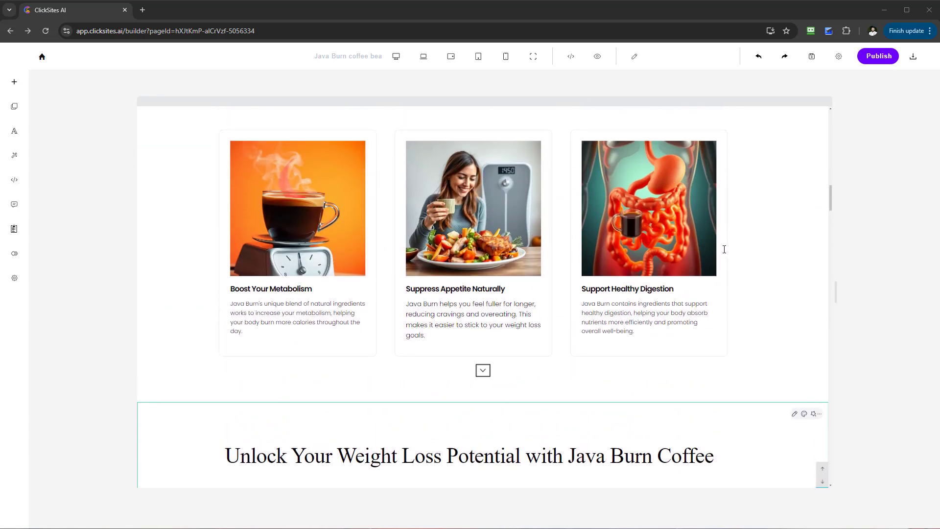
{"action": "scroll", "coordinate": [734, 252], "scroll_direction": "down", "scroll_amount": 3}
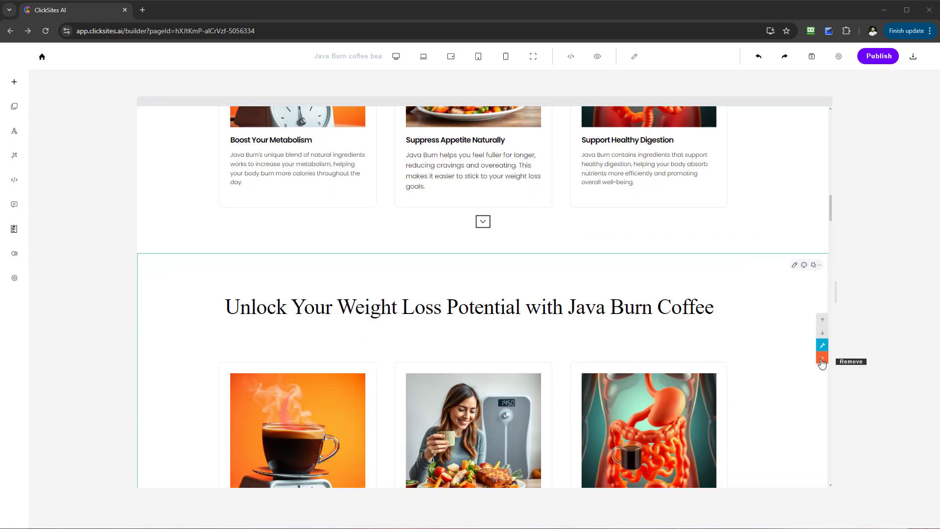
{"action": "left_click", "coordinate": [822, 363]}
- Remove the reworded "Experience a Delicious Way to Achieve Your Weight Goals" hero section beneath the original hero
{"action": "scroll", "coordinate": [808, 343], "scroll_direction": "up", "scroll_amount": 10}
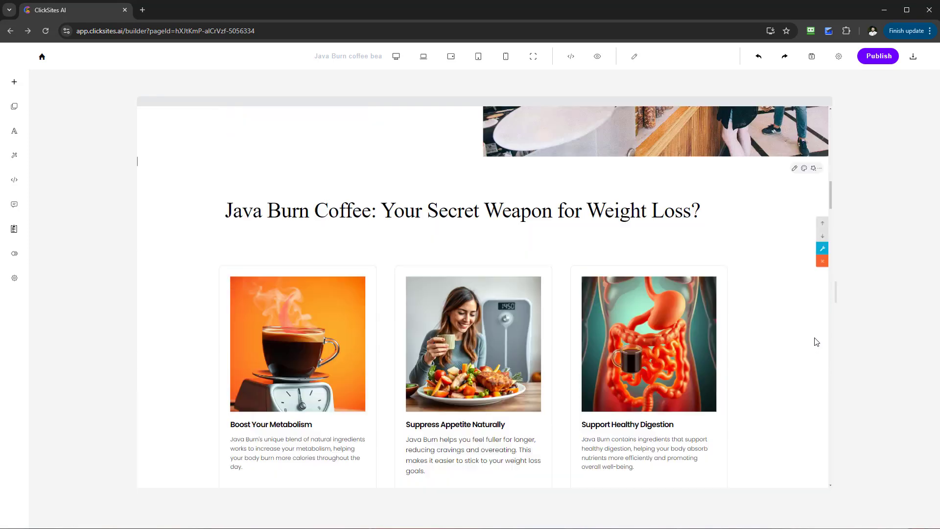
{"action": "scroll", "coordinate": [817, 318], "scroll_direction": "up", "scroll_amount": 5}
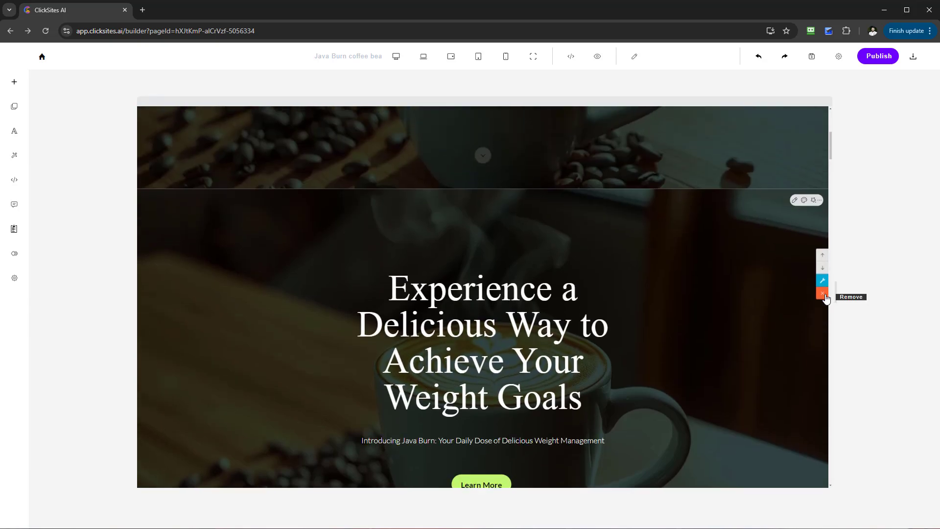
{"action": "scroll", "coordinate": [815, 308], "scroll_direction": "down", "scroll_amount": 5}
{"action": "scroll", "coordinate": [815, 309], "scroll_direction": "up", "scroll_amount": 6}
{"action": "scroll", "coordinate": [805, 309], "scroll_direction": "down", "scroll_amount": 5}
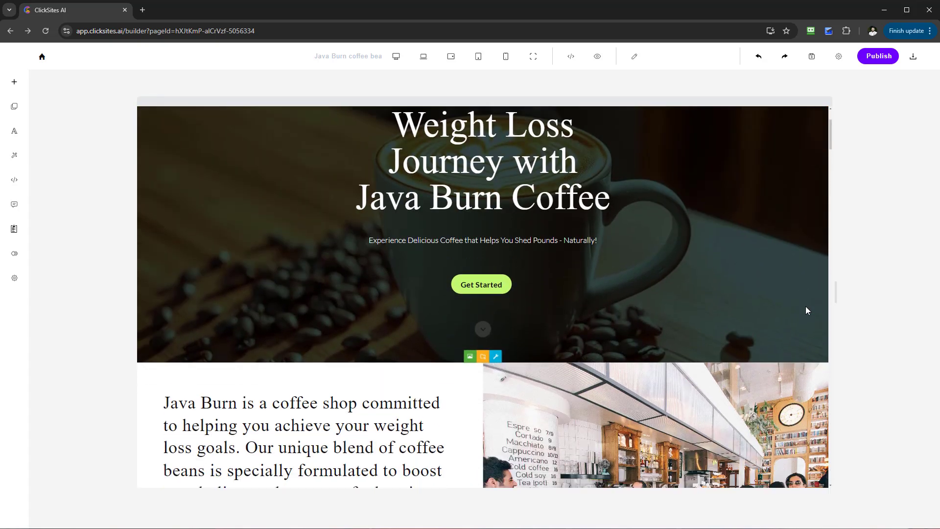
- Generate an AI-reworded copy of the dark "Unlock Your Weight Loss Potential with Java Burn Coffee" section
{"action": "scroll", "coordinate": [799, 299], "scroll_direction": "down", "scroll_amount": 6}
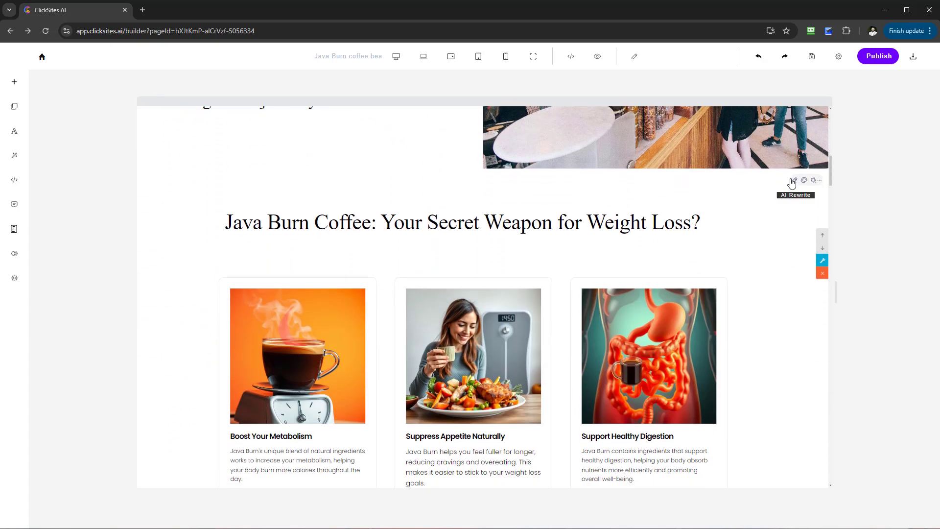
{"action": "scroll", "coordinate": [786, 301], "scroll_direction": "down", "scroll_amount": 7}
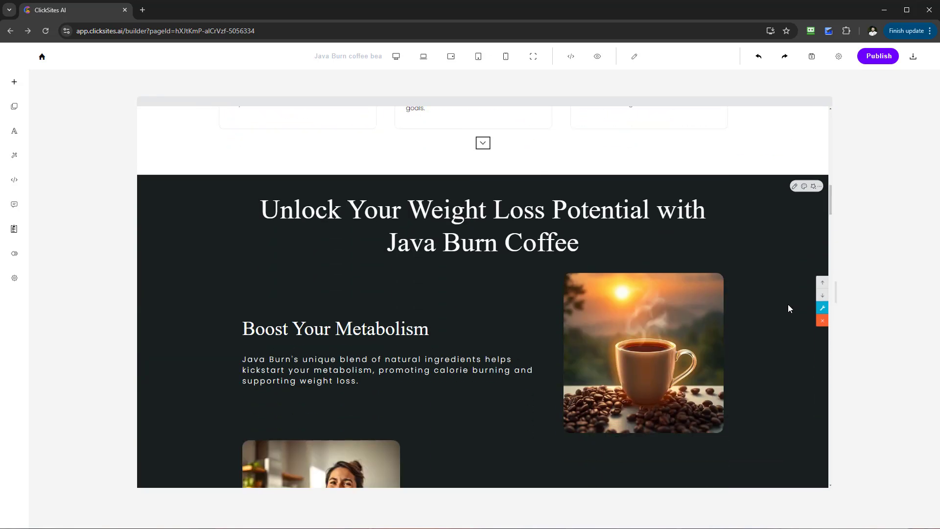
{"action": "scroll", "coordinate": [305, 241], "scroll_direction": "up", "scroll_amount": 1}
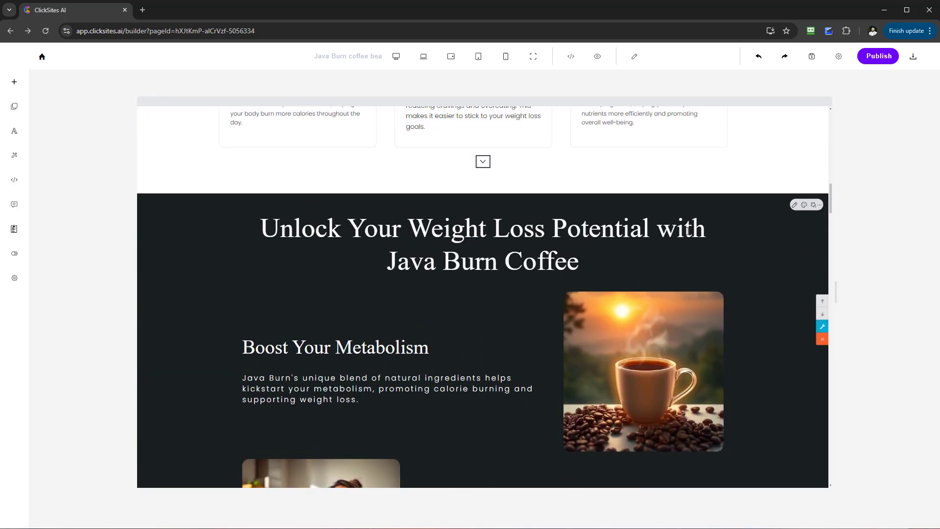
{"action": "scroll", "coordinate": [680, 254], "scroll_direction": "down", "scroll_amount": 2}
{"action": "mouse_move", "coordinate": [830, 211]}
{"action": "left_mouse_down"}
{"action": "mouse_move", "coordinate": [829, 241]}
{"action": "mouse_move", "coordinate": [828, 204]}
{"action": "mouse_move", "coordinate": [829, 220]}
{"action": "left_mouse_up"}
{"action": "scroll", "coordinate": [560, 298], "scroll_direction": "down", "scroll_amount": 5}
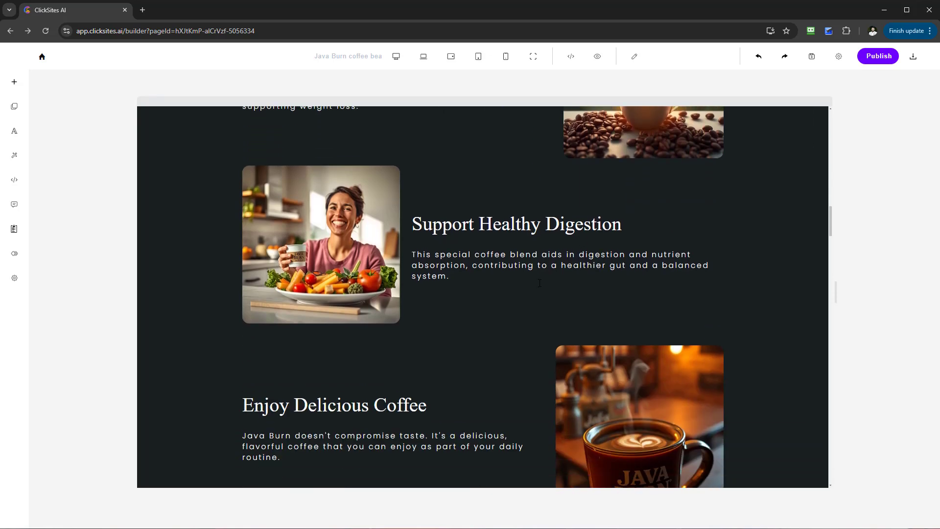
{"action": "scroll", "coordinate": [765, 233], "scroll_direction": "up", "scroll_amount": 10}
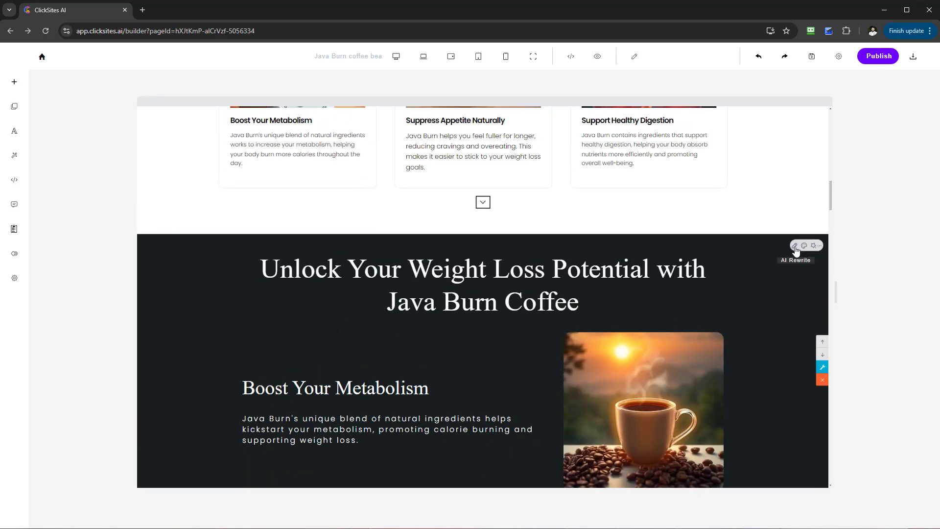
{"action": "left_click", "coordinate": [795, 247]}
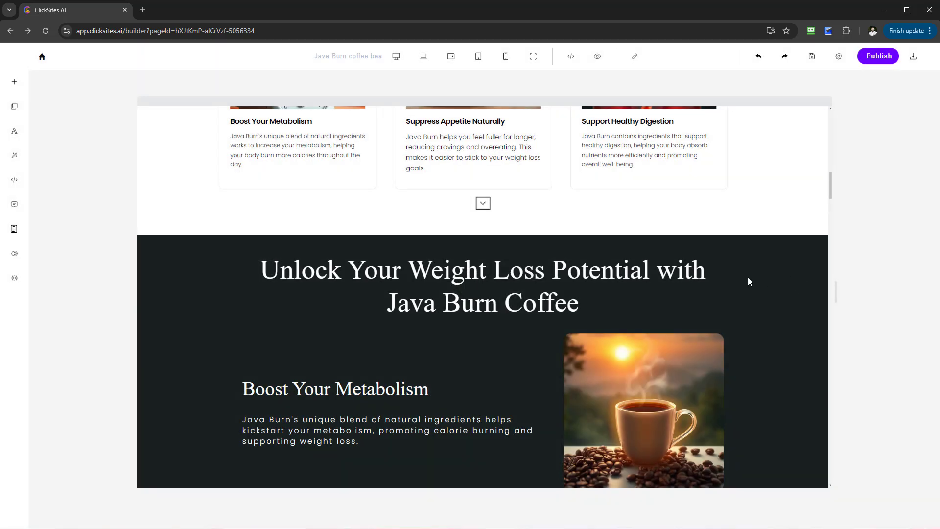
- Compare the reworded dark section's heading, feature titles and descriptions with those of the original dark section
{"action": "scroll", "coordinate": [588, 325], "scroll_direction": "up", "scroll_amount": 3}
{"action": "scroll", "coordinate": [621, 327], "scroll_direction": "up", "scroll_amount": 4}
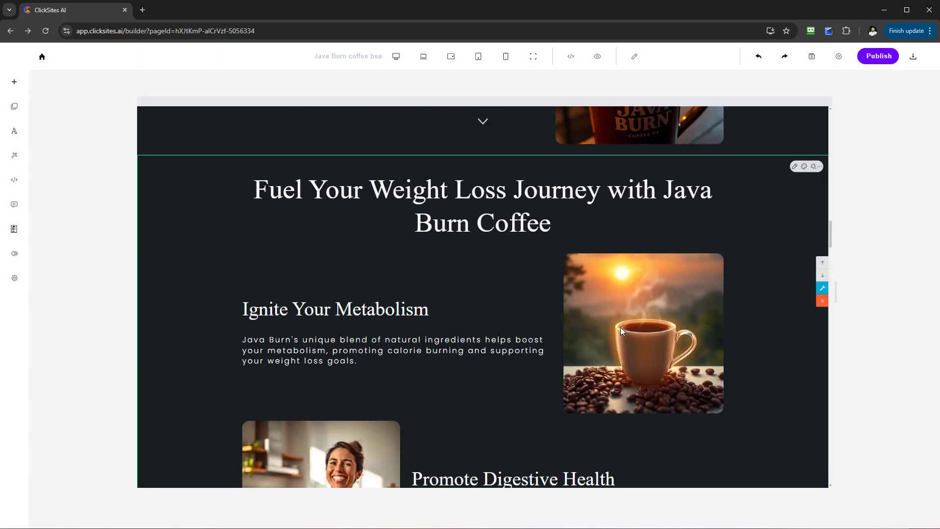
{"action": "scroll", "coordinate": [294, 223], "scroll_direction": "down", "scroll_amount": 3}
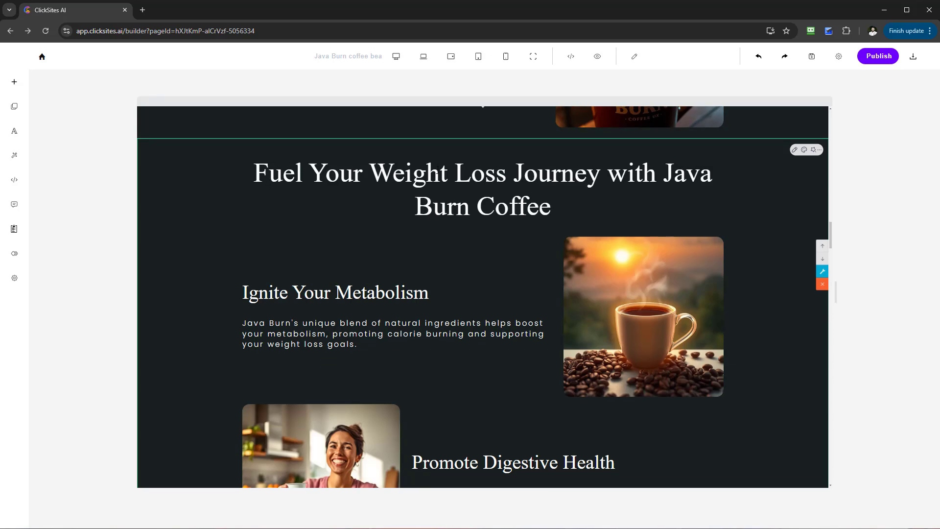
{"action": "scroll", "coordinate": [607, 294], "scroll_direction": "up", "scroll_amount": 4}
{"action": "key", "text": "ctrl+z"}
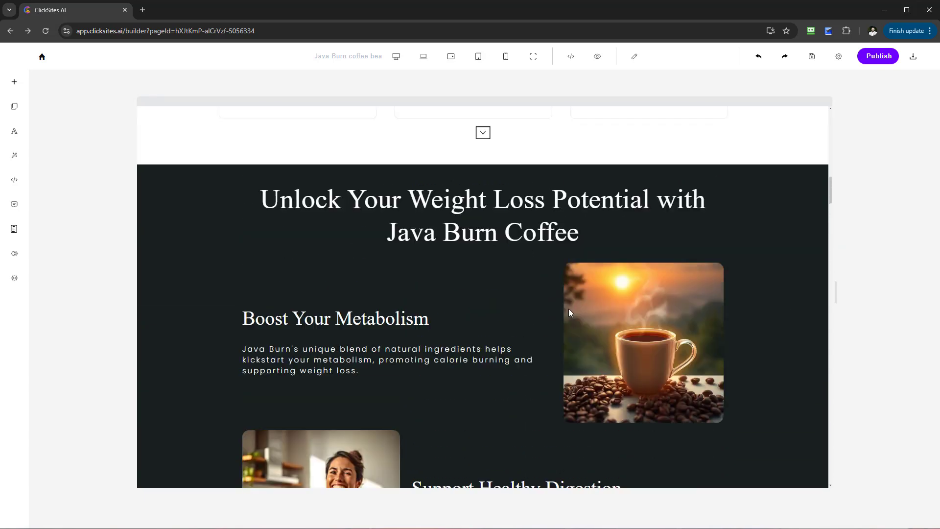
{"action": "scroll", "coordinate": [571, 309], "scroll_direction": "up", "scroll_amount": 2}
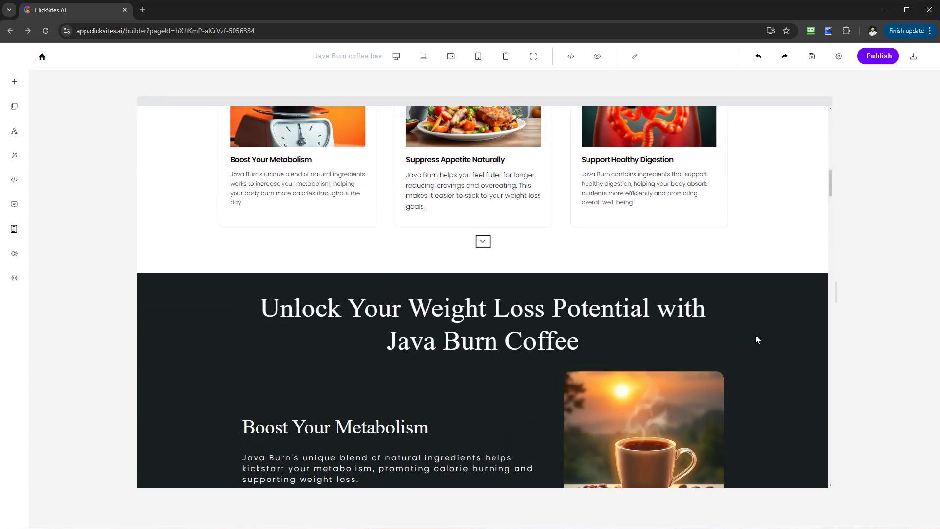
{"action": "scroll", "coordinate": [757, 338], "scroll_direction": "down", "scroll_amount": 10}
{"action": "scroll", "coordinate": [794, 326], "scroll_direction": "down", "scroll_amount": 7}
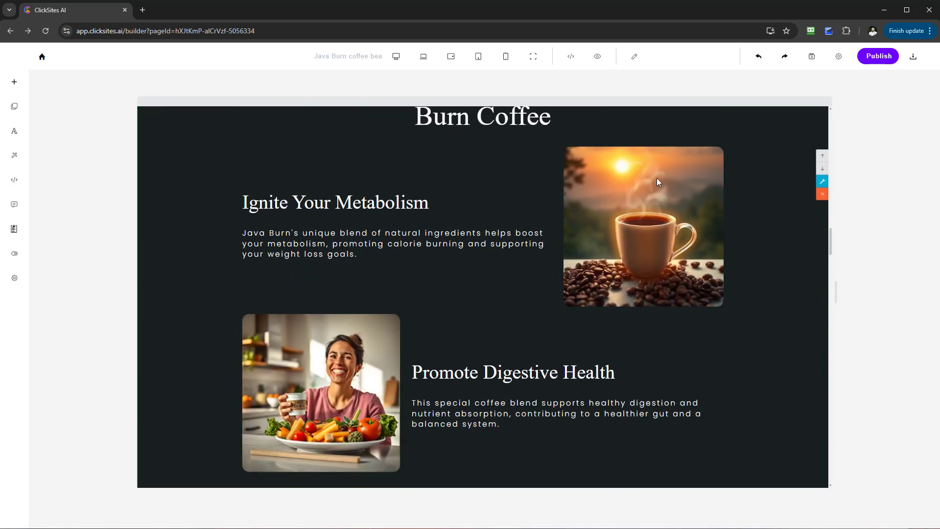
{"action": "scroll", "coordinate": [801, 283], "scroll_direction": "down", "scroll_amount": 3}
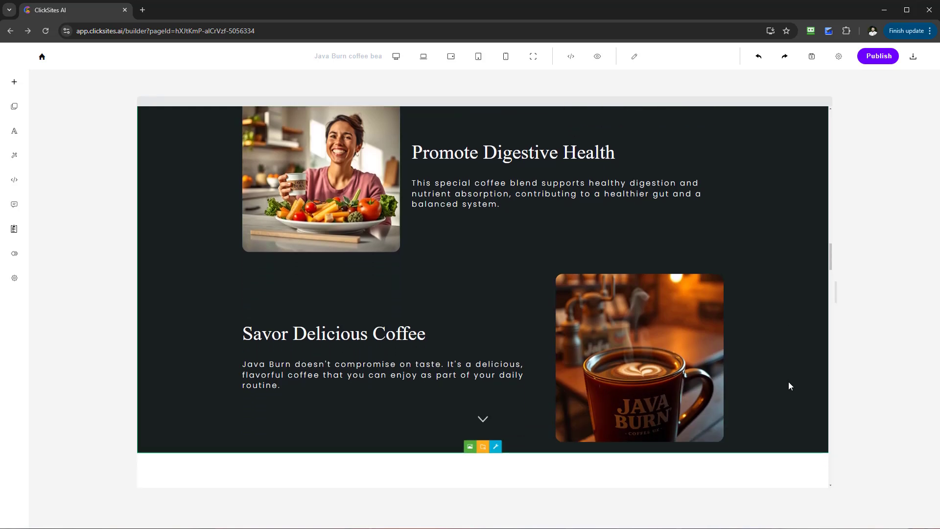
- Remove the reworded dark "Fuel Your Weight Loss Journey with Java Burn Coffee" section
{"action": "scroll", "coordinate": [800, 375], "scroll_direction": "up", "scroll_amount": 3}
{"action": "scroll", "coordinate": [780, 308], "scroll_direction": "down", "scroll_amount": 10}
{"action": "scroll", "coordinate": [783, 323], "scroll_direction": "up", "scroll_amount": 4}
{"action": "scroll", "coordinate": [783, 323], "scroll_direction": "up", "scroll_amount": 2}
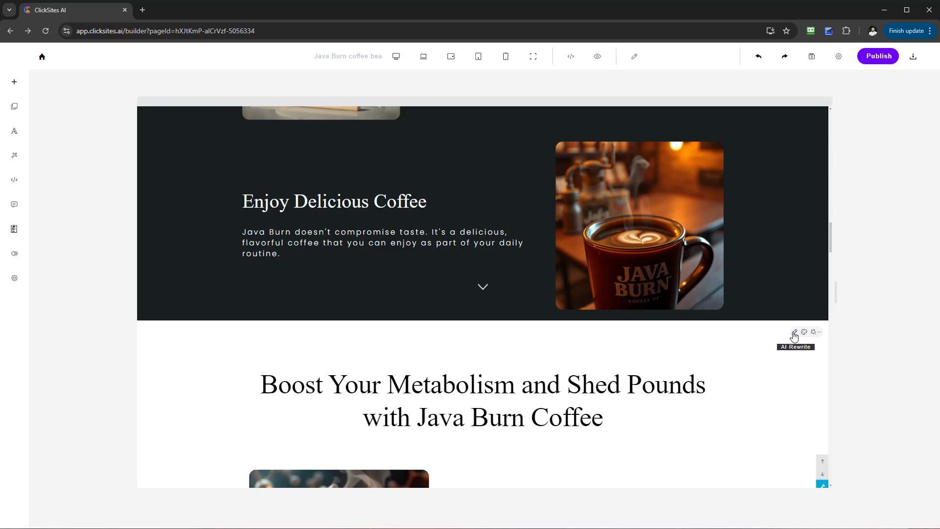
- Generate an AI-redesigned copy of the "Unlock Your Weight Loss Journey with Java Burn Coffee" hero section
{"action": "scroll", "coordinate": [794, 336], "scroll_direction": "up", "scroll_amount": 10}
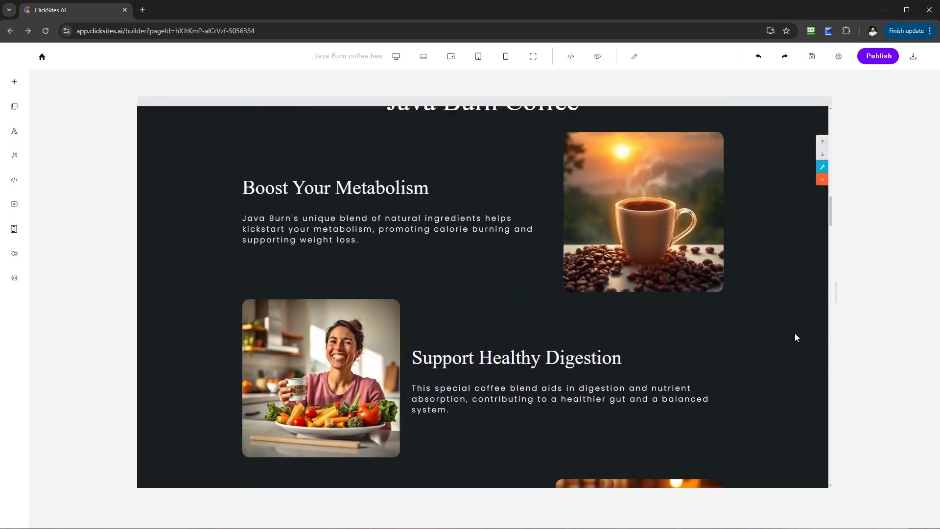
{"action": "scroll", "coordinate": [789, 337], "scroll_direction": "up", "scroll_amount": 1}
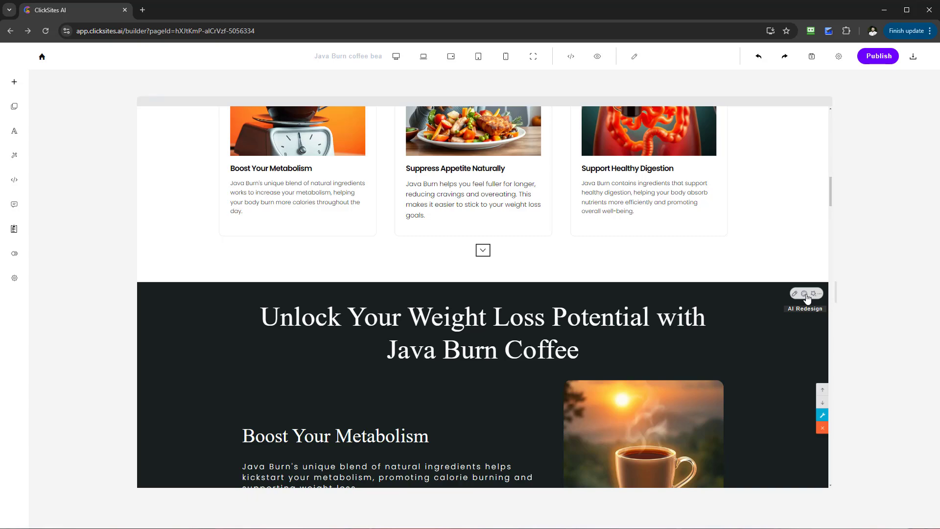
{"action": "scroll", "coordinate": [804, 301], "scroll_direction": "up", "scroll_amount": 8}
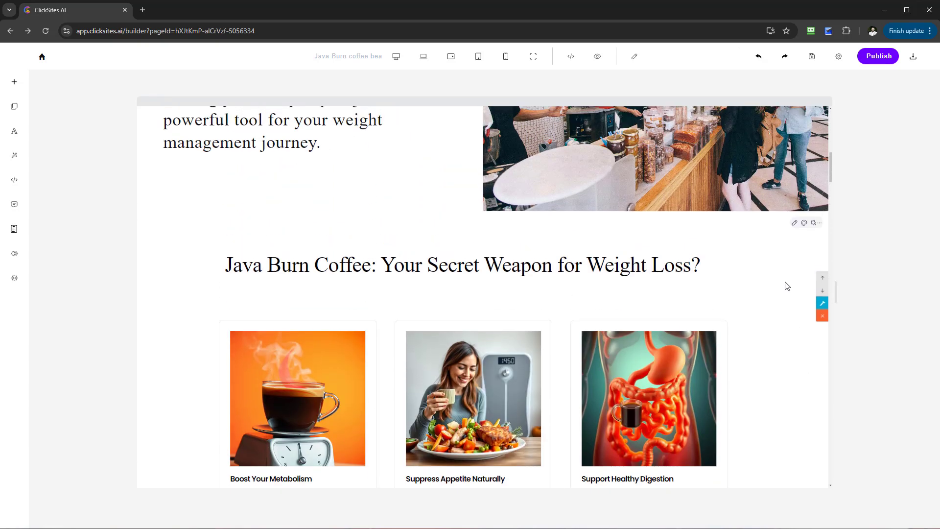
{"action": "scroll", "coordinate": [783, 296], "scroll_direction": "up", "scroll_amount": 7}
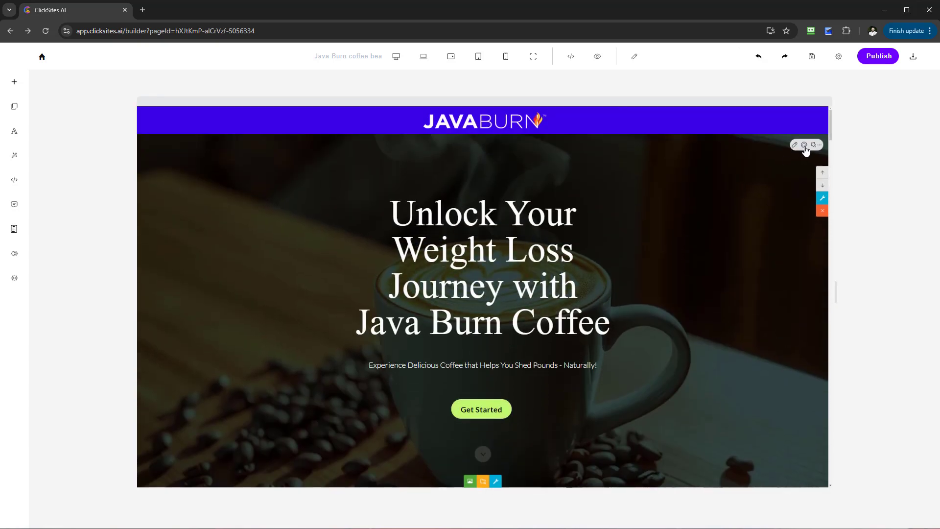
{"action": "left_click_drag", "start_coordinate": [389, 212], "coordinate": [266, 180]}
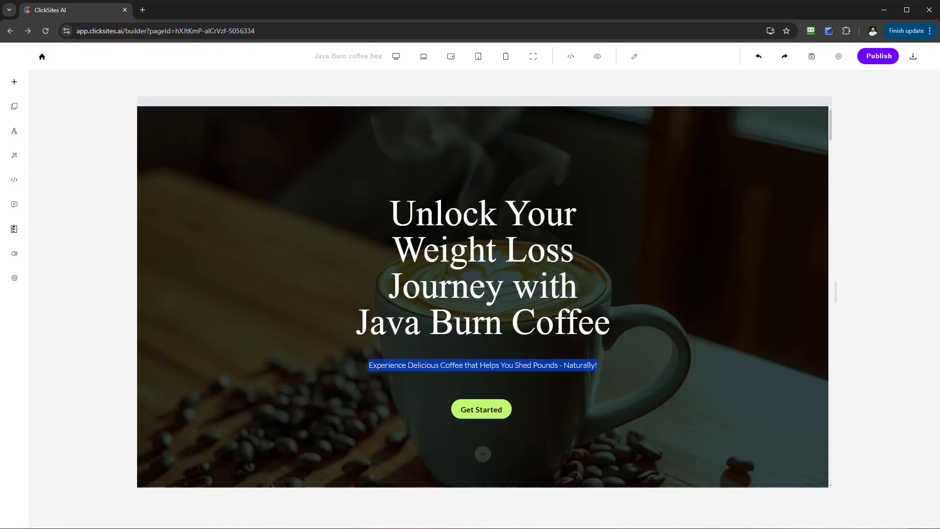
{"action": "scroll", "coordinate": [763, 334], "scroll_direction": "down", "scroll_amount": 3}
{"action": "scroll", "coordinate": [767, 306], "scroll_direction": "up", "scroll_amount": 3}
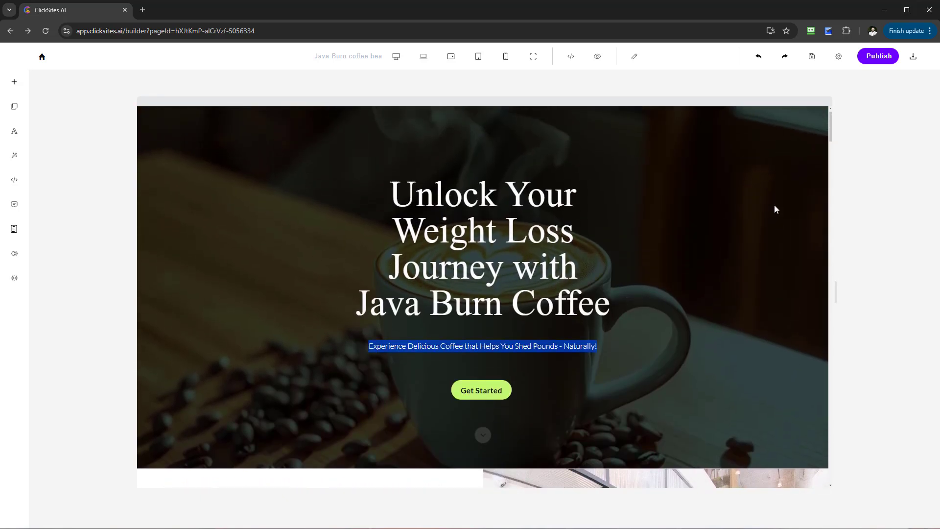
{"action": "scroll", "coordinate": [776, 216], "scroll_direction": "up", "scroll_amount": 1}
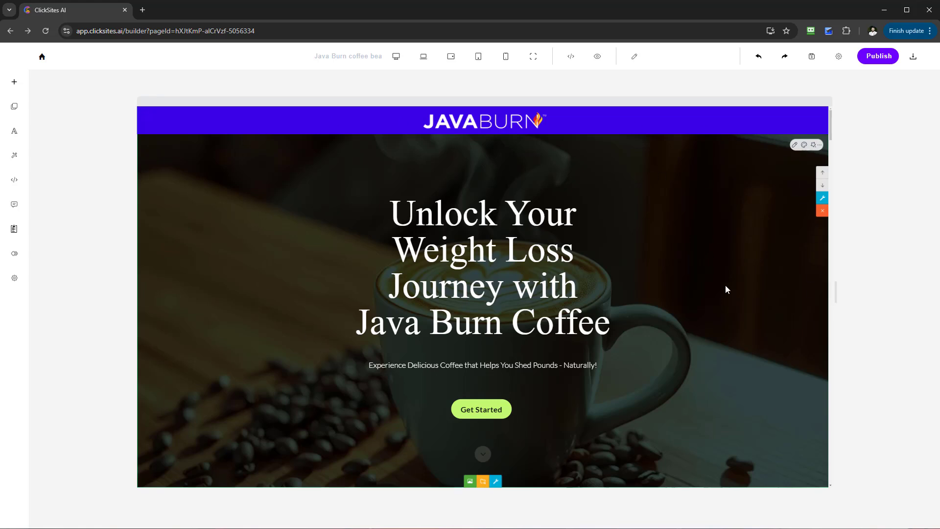
{"action": "scroll", "coordinate": [734, 338], "scroll_direction": "down", "scroll_amount": 3}
{"action": "scroll", "coordinate": [674, 323], "scroll_direction": "up", "scroll_amount": 1}
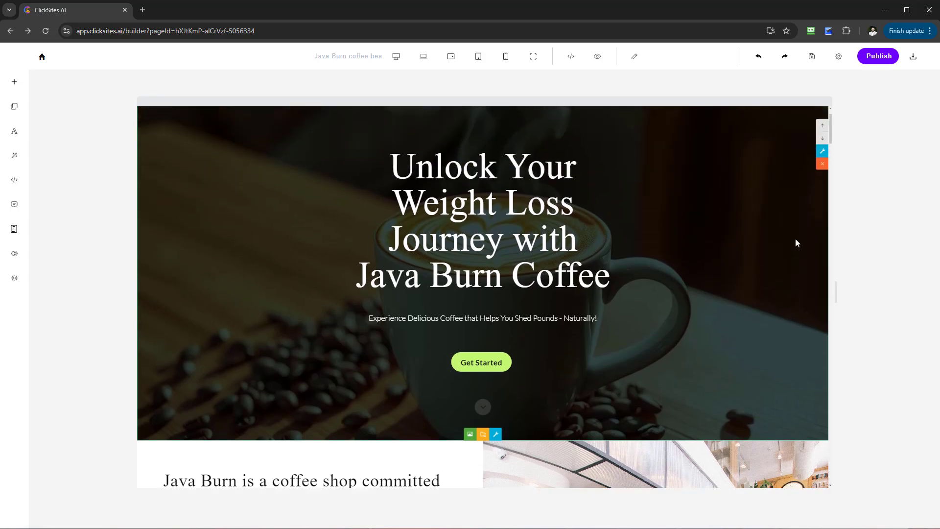
{"action": "scroll", "coordinate": [803, 186], "scroll_direction": "up", "scroll_amount": 1}
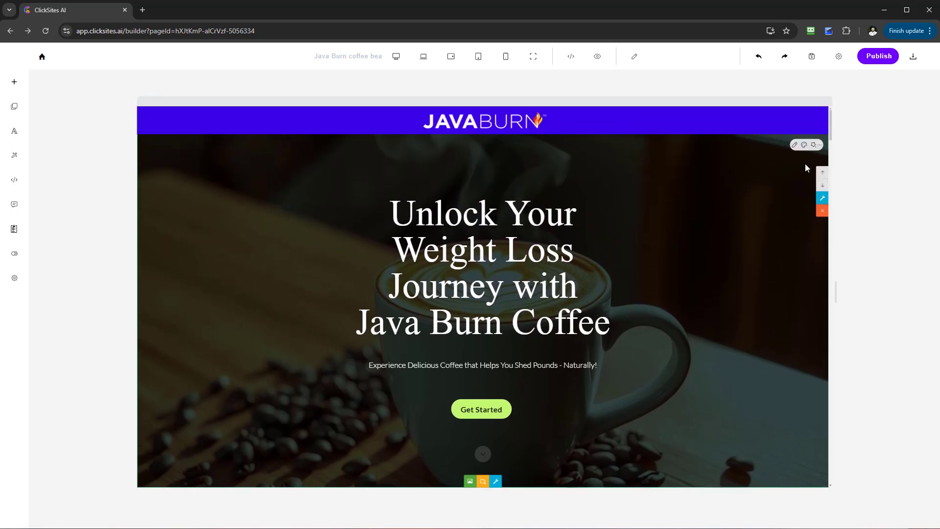
{"action": "triple_click", "coordinate": [446, 220]}
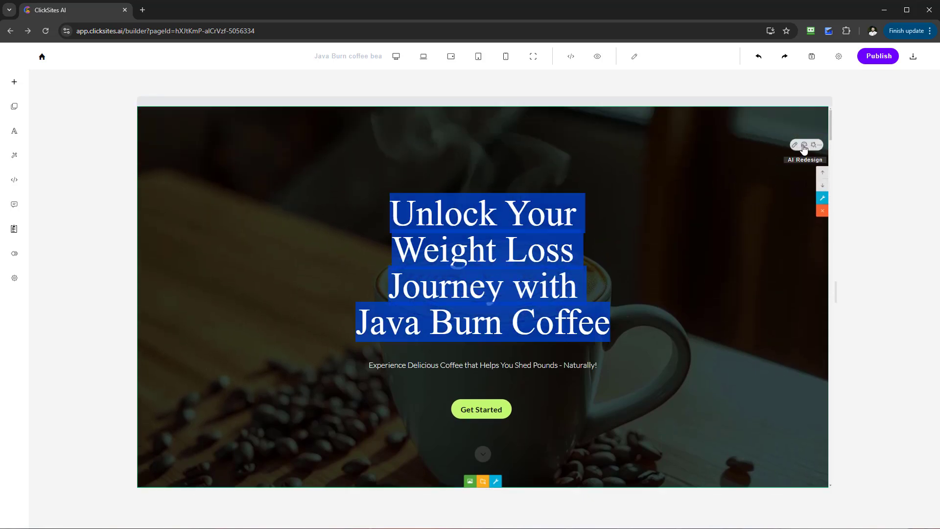
{"action": "left_click", "coordinate": [804, 145]}
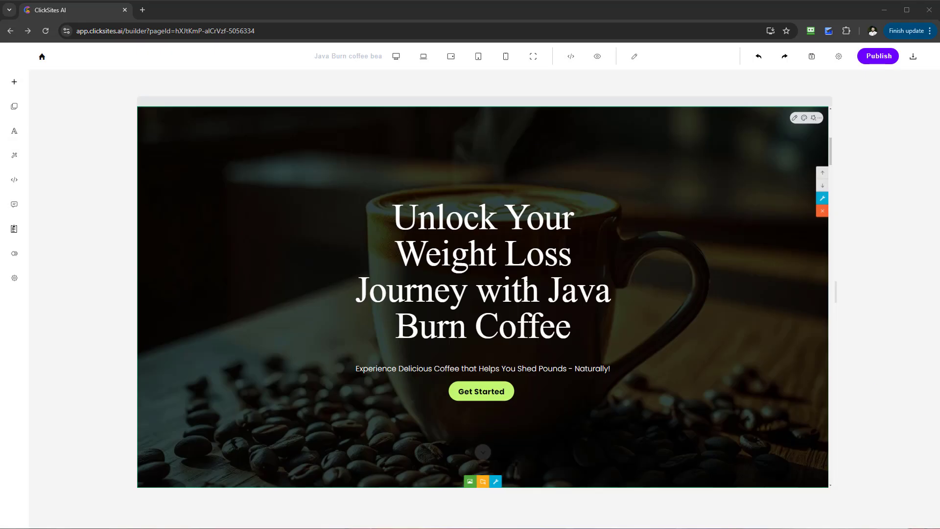
- Compare the redesigned hero's heading, text and background image with those of the original hero
{"action": "left_click_drag", "start_coordinate": [397, 223], "coordinate": [632, 341]}
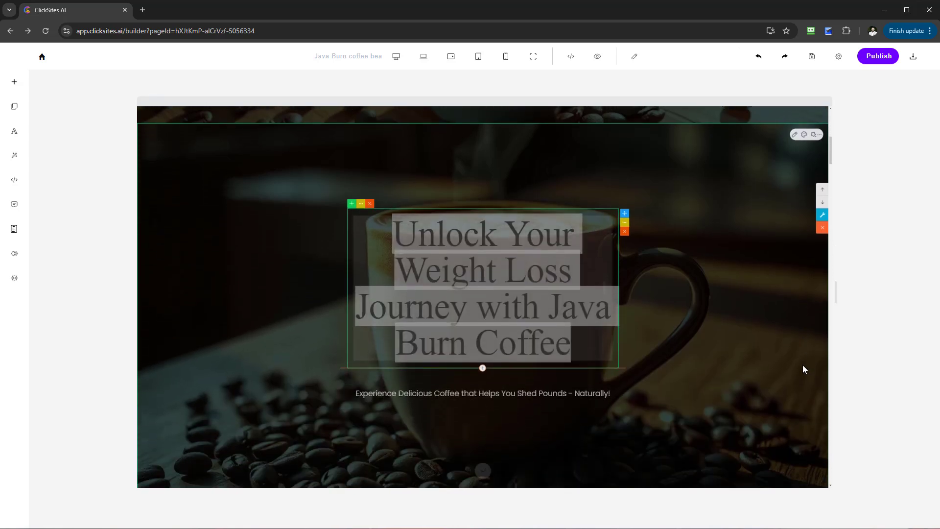
{"action": "scroll", "coordinate": [803, 365], "scroll_direction": "up", "scroll_amount": 5}
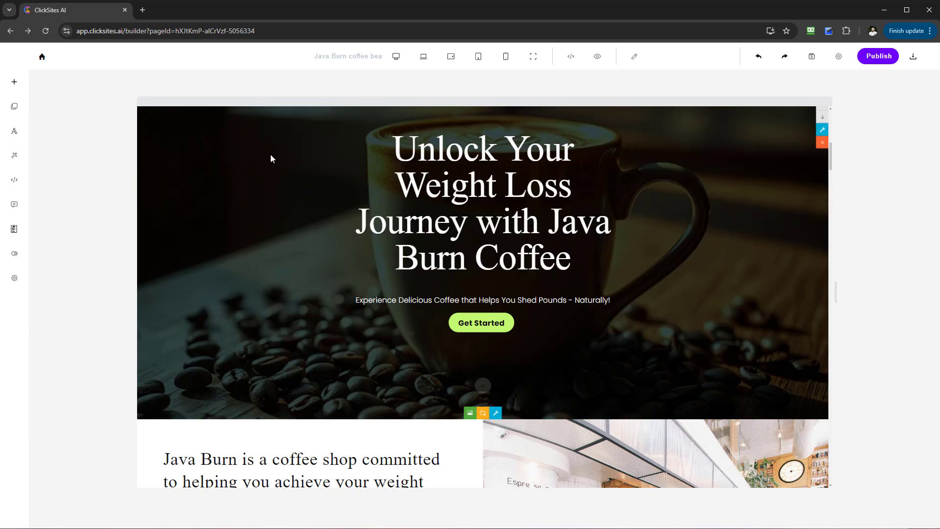
{"action": "scroll", "coordinate": [296, 359], "scroll_direction": "up", "scroll_amount": 5}
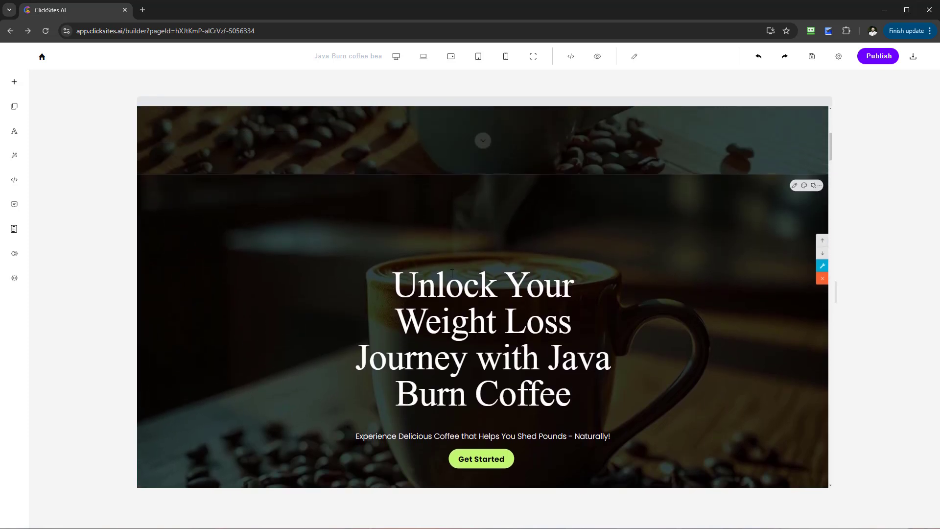
- Generate an AI-redesigned copy of the "Java Burn Coffee: Your Secret Weapon for Weight Loss?" section
{"action": "scroll", "coordinate": [318, 348], "scroll_direction": "down", "scroll_amount": 12}
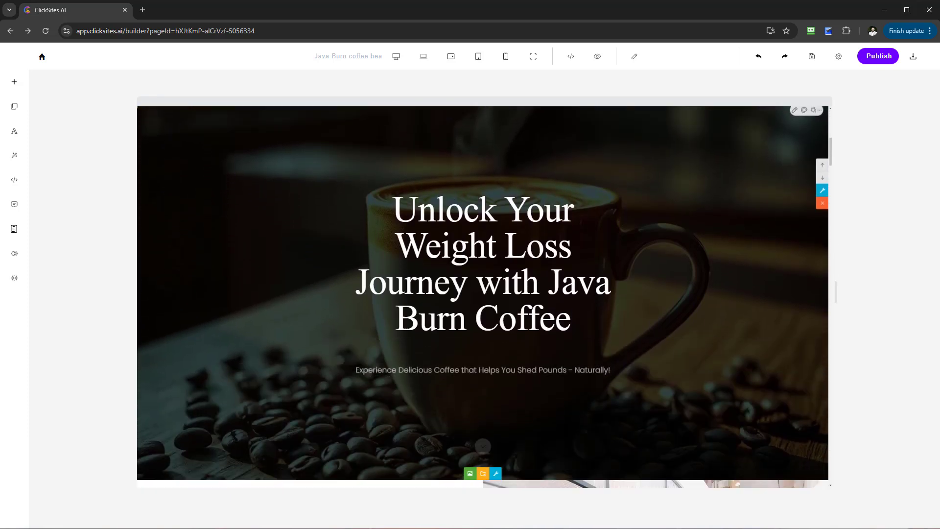
{"action": "scroll", "coordinate": [655, 318], "scroll_direction": "down", "scroll_amount": 4}
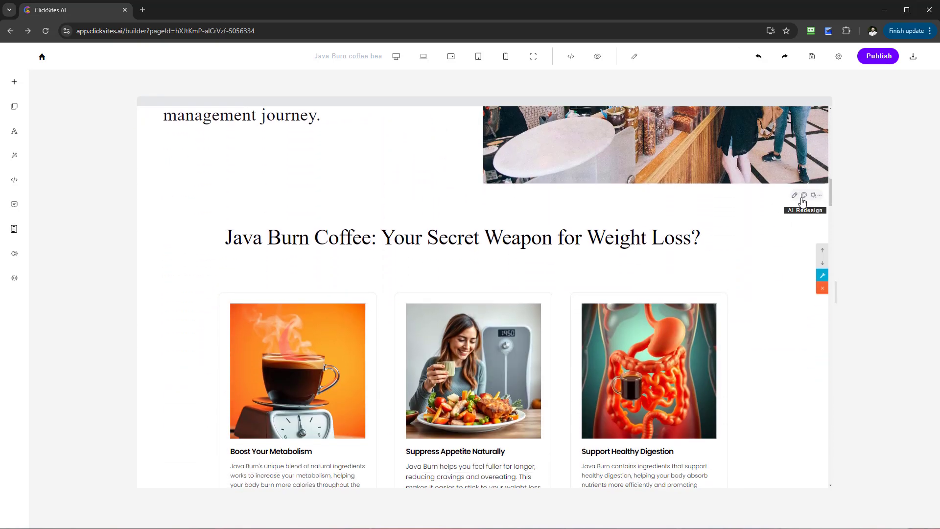
{"action": "scroll", "coordinate": [799, 259], "scroll_direction": "down", "scroll_amount": 1}
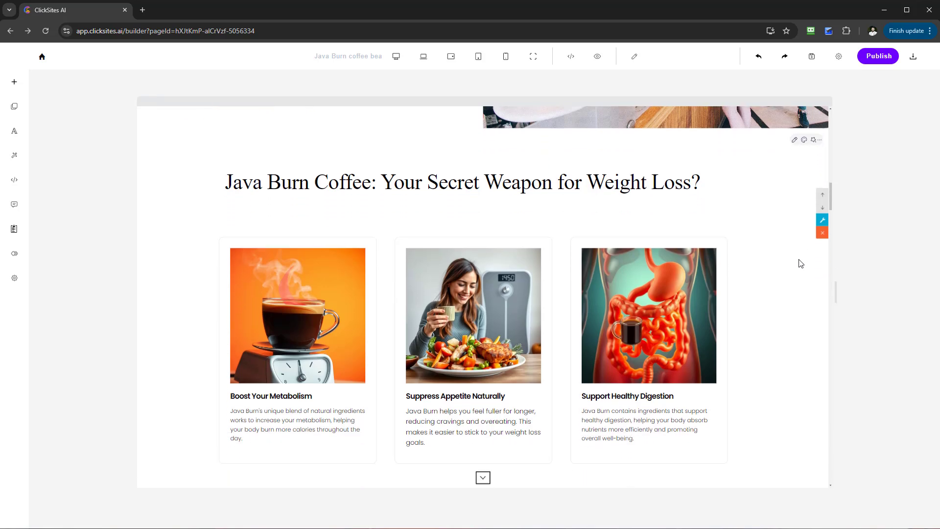
{"action": "scroll", "coordinate": [801, 264], "scroll_direction": "down", "scroll_amount": 1}
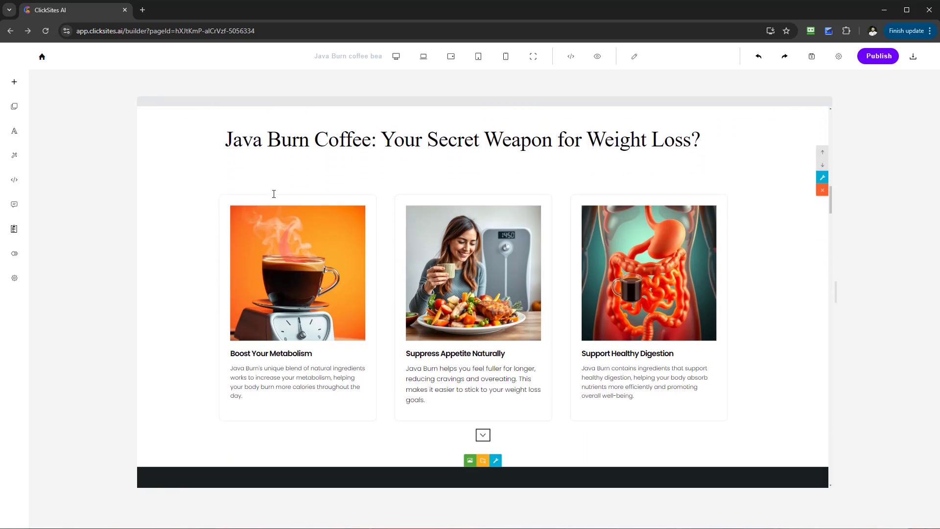
{"action": "left_click_drag", "start_coordinate": [210, 142], "coordinate": [726, 124]}
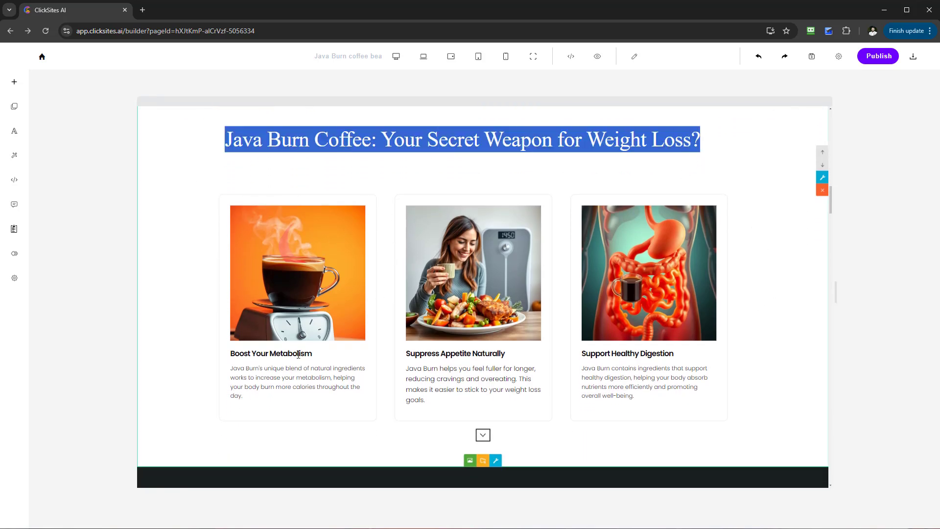
{"action": "scroll", "coordinate": [766, 296], "scroll_direction": "up", "scroll_amount": 2}
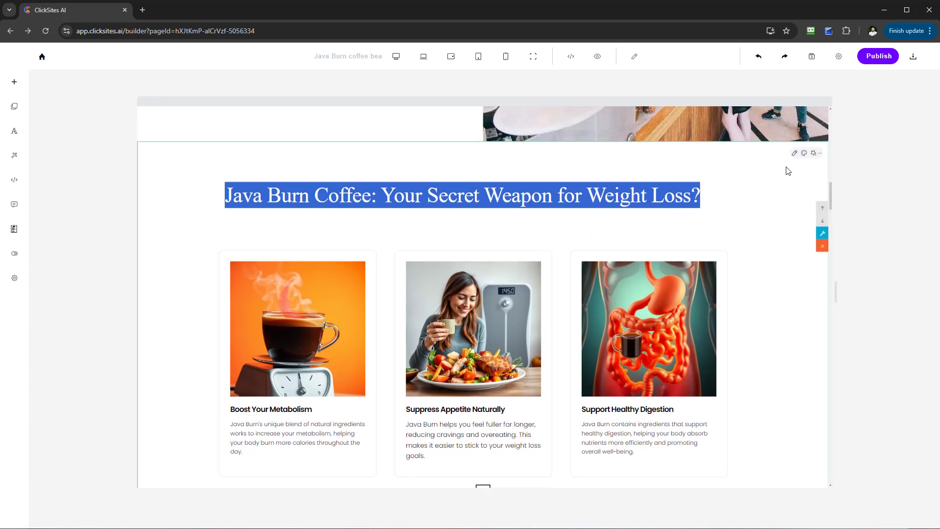
{"action": "left_click", "coordinate": [805, 186]}
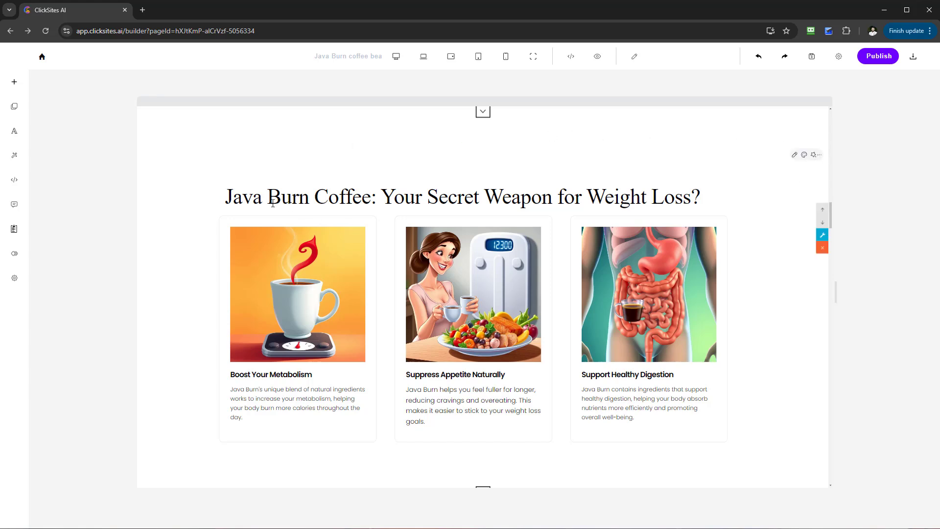
- Generate another AI redesign from the original "Your Secret Weapon for Weight Loss?" section
{"action": "left_click_drag", "start_coordinate": [234, 196], "coordinate": [705, 197]}
{"action": "scroll", "coordinate": [507, 289], "scroll_direction": "up", "scroll_amount": 6}
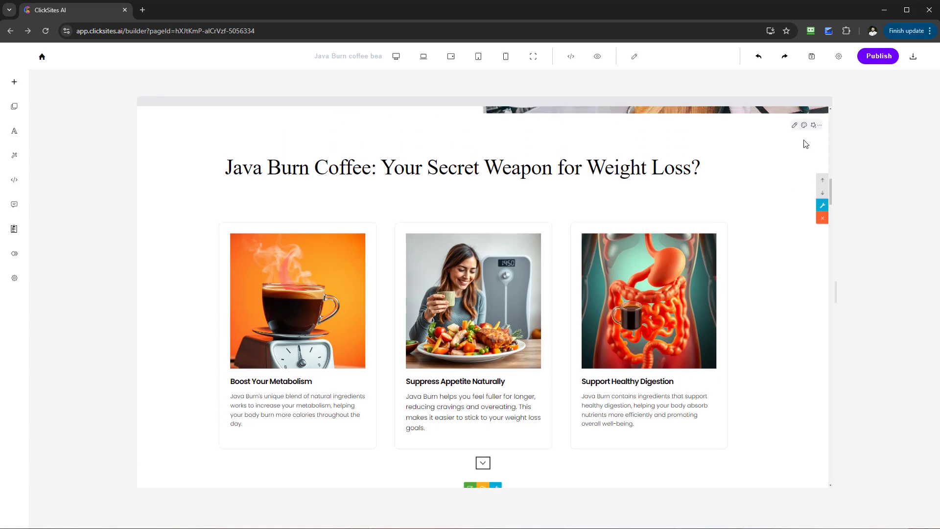
{"action": "left_click", "coordinate": [793, 127]}
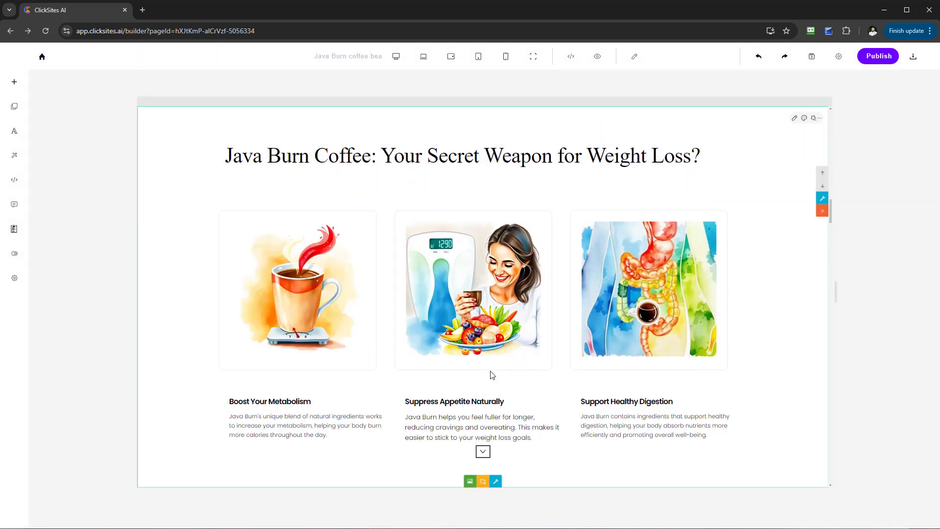
- Compare the images, card layout and text of the redesigned "Secret Weapon" sections with those of the original section
{"action": "scroll", "coordinate": [509, 371], "scroll_direction": "up", "scroll_amount": 1}
{"action": "scroll", "coordinate": [789, 369], "scroll_direction": "down", "scroll_amount": 3}
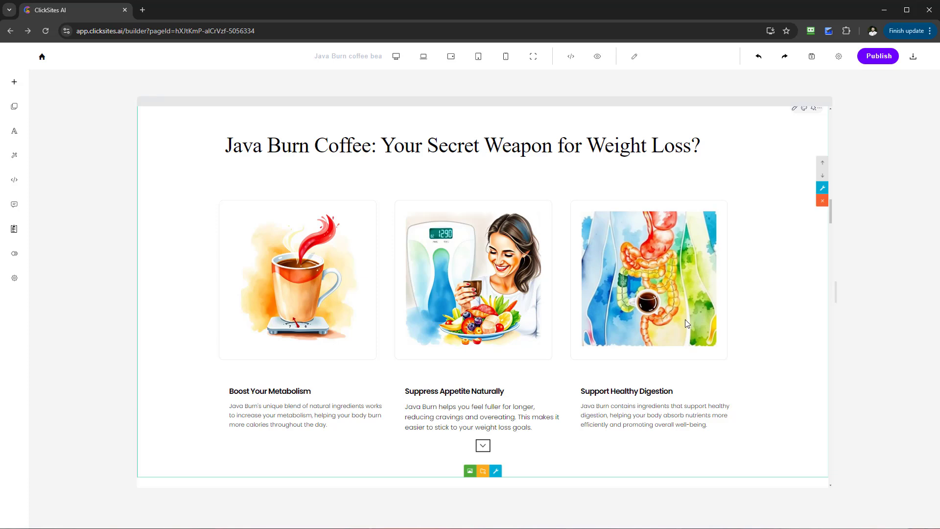
{"action": "scroll", "coordinate": [685, 319], "scroll_direction": "down", "scroll_amount": 2}
{"action": "scroll", "coordinate": [688, 322], "scroll_direction": "up", "scroll_amount": 5}
{"action": "scroll", "coordinate": [694, 328], "scroll_direction": "up", "scroll_amount": 8}
{"action": "scroll", "coordinate": [707, 333], "scroll_direction": "down", "scroll_amount": 4}
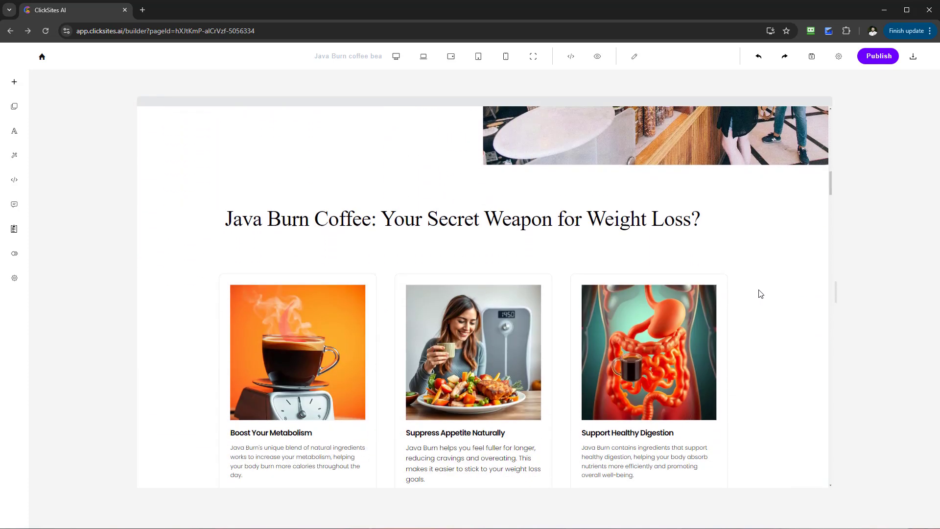
{"action": "scroll", "coordinate": [737, 385], "scroll_direction": "down", "scroll_amount": 1}
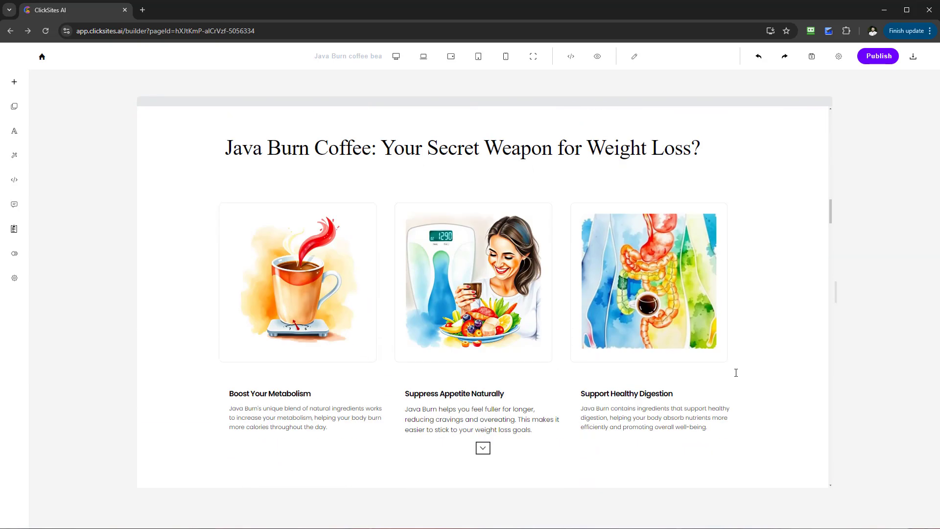
{"action": "scroll", "coordinate": [736, 373], "scroll_direction": "down", "scroll_amount": 10}
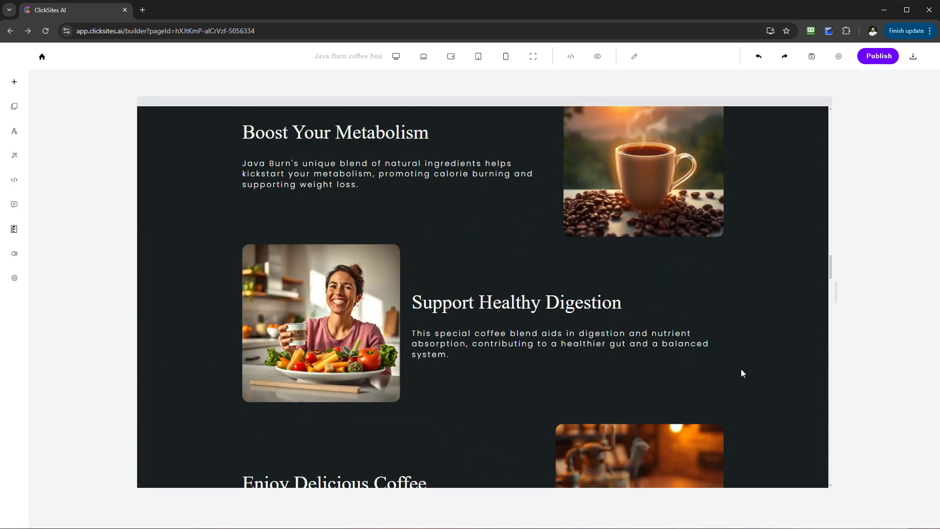
{"action": "scroll", "coordinate": [741, 373], "scroll_direction": "up", "scroll_amount": 6}
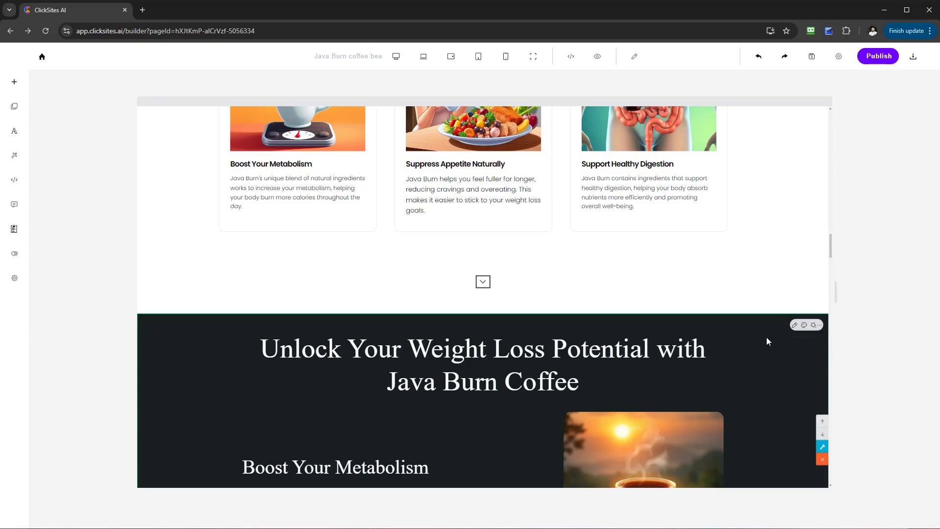
{"action": "scroll", "coordinate": [754, 362], "scroll_direction": "up", "scroll_amount": 5}
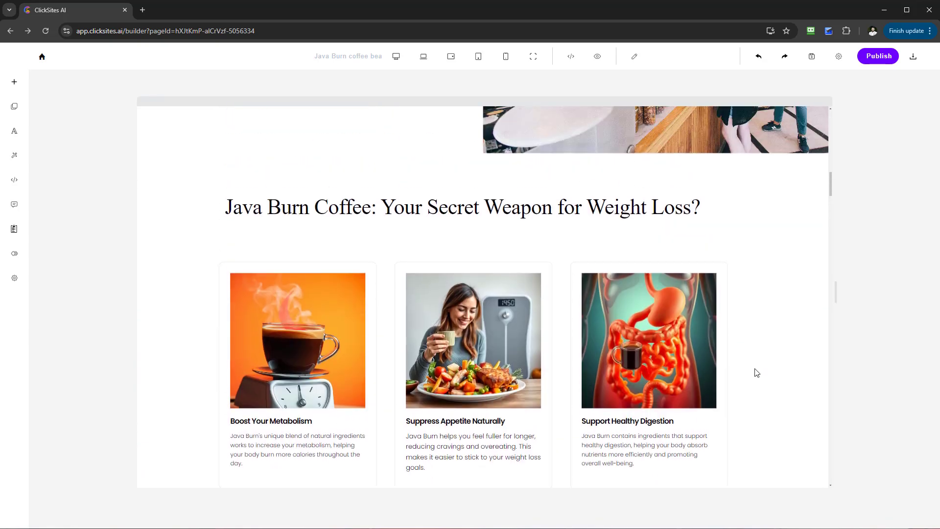
- Generate an AI copy of the original hero section with both its wording and its design changed
{"action": "scroll", "coordinate": [755, 372], "scroll_direction": "up", "scroll_amount": 10}
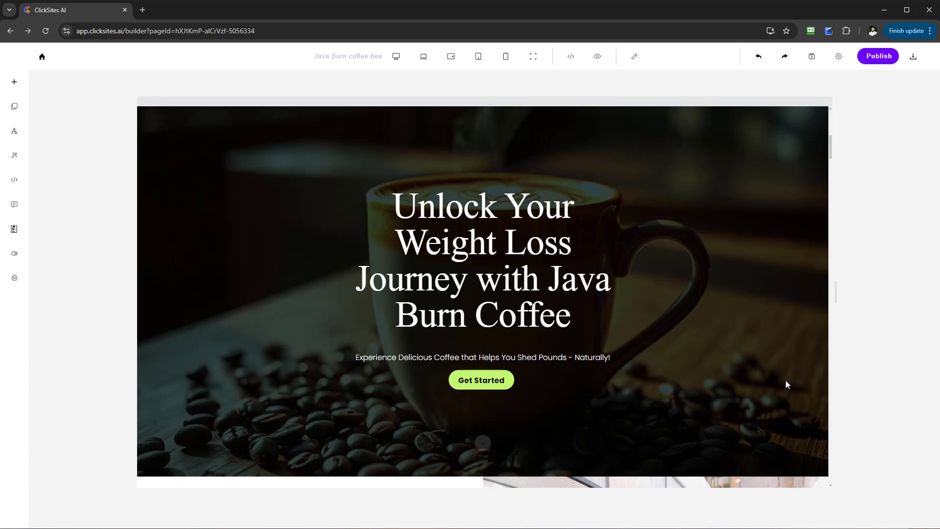
{"action": "scroll", "coordinate": [773, 338], "scroll_direction": "up", "scroll_amount": 8}
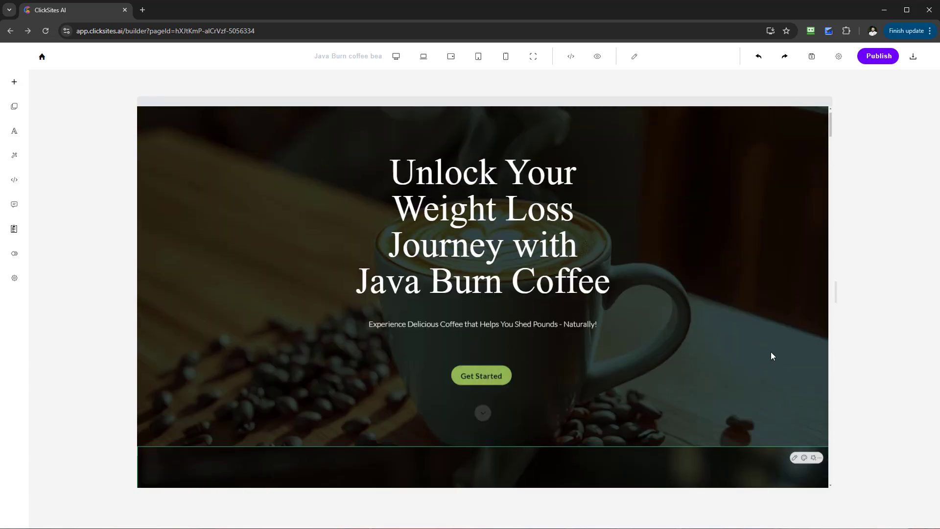
{"action": "scroll", "coordinate": [801, 147], "scroll_direction": "up", "scroll_amount": 1}
{"action": "mouse_move", "coordinate": [821, 143]}
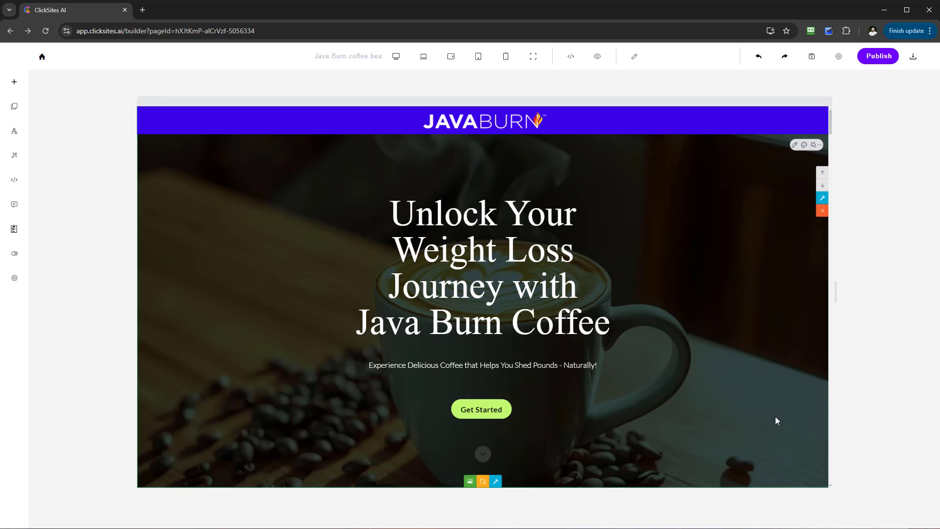
{"action": "left_click", "coordinate": [814, 145]}
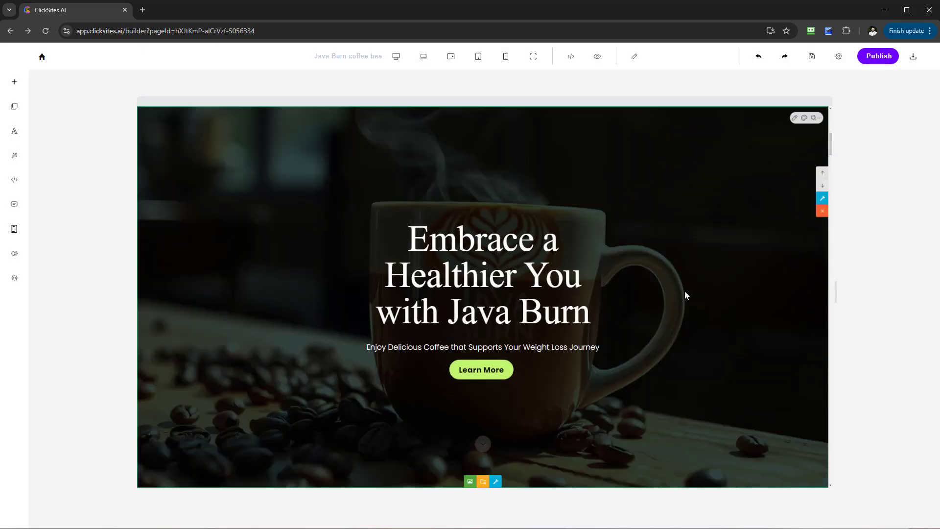
- Compare the "Embrace a Healthier You with Java Burn" hero's text and background image with those of the original hero
{"action": "triple_click", "coordinate": [441, 237]}
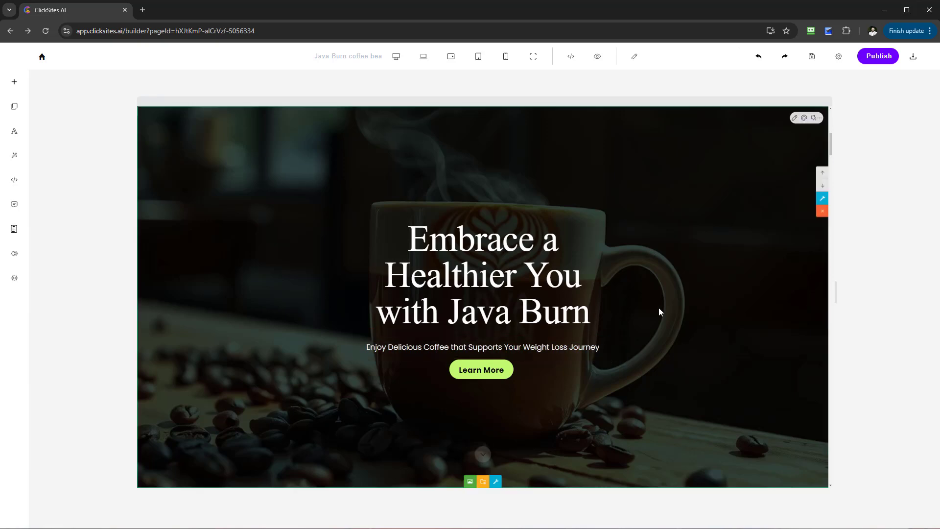
{"action": "scroll", "coordinate": [715, 310], "scroll_direction": "up", "scroll_amount": 1}
{"action": "scroll", "coordinate": [704, 318], "scroll_direction": "up", "scroll_amount": 9}
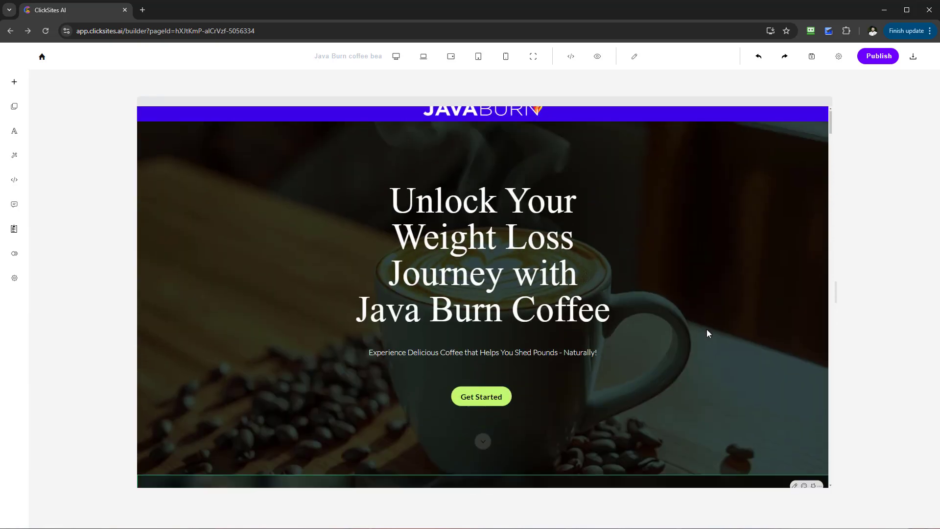
- Generate an AI copy of the original "Your Secret Weapon for Weight Loss?" section with both its wording and its design changed
{"action": "scroll", "coordinate": [706, 323], "scroll_direction": "down", "scroll_amount": 7}
{"action": "scroll", "coordinate": [709, 319], "scroll_direction": "down", "scroll_amount": 8}
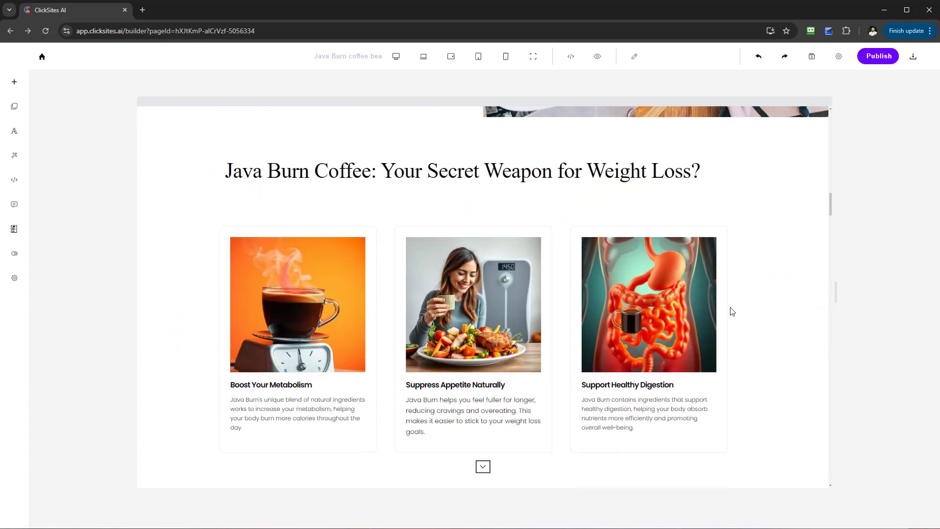
{"action": "scroll", "coordinate": [778, 240], "scroll_direction": "up", "scroll_amount": 1}
{"action": "left_click", "coordinate": [814, 162]}
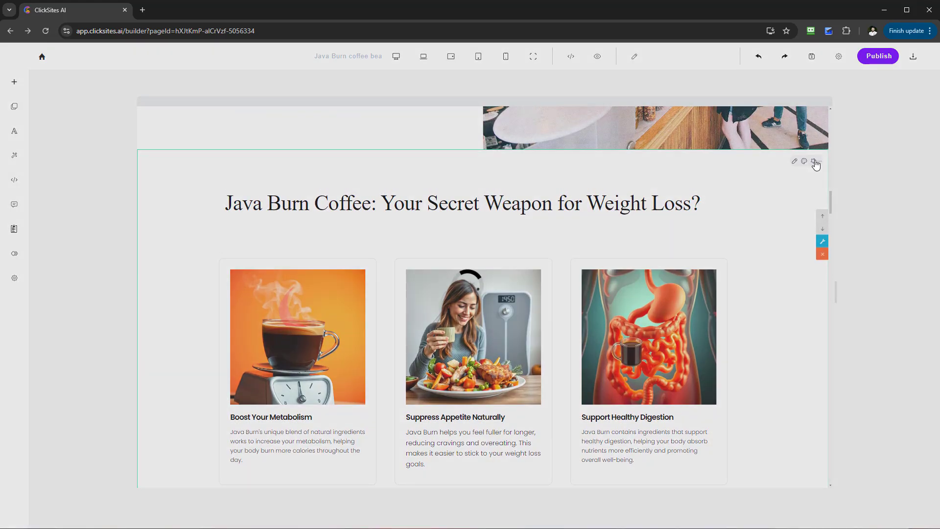
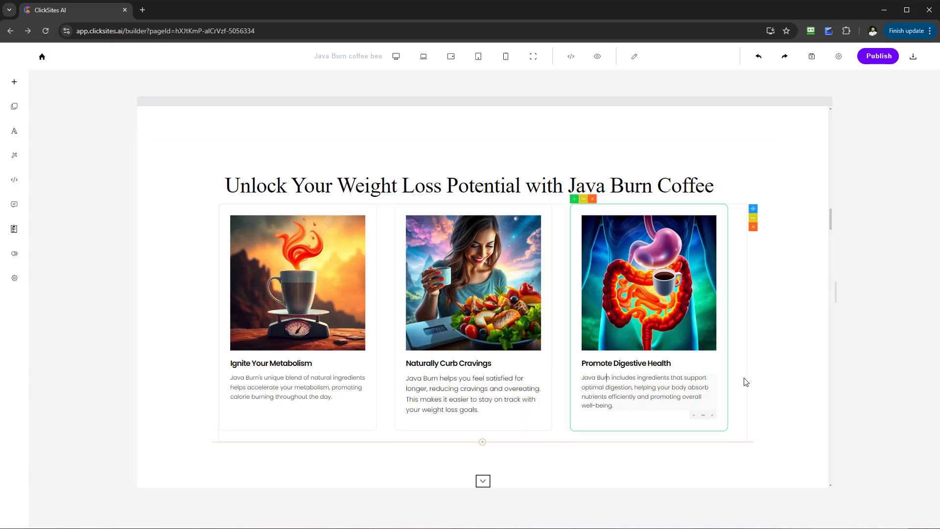
- Generate a reworded and redesigned AI copy of the dark "Unlock Your Weight Loss Potential with Java Burn Coffee" section
{"action": "scroll", "coordinate": [768, 357], "scroll_direction": "down", "scroll_amount": 8}
{"action": "scroll", "coordinate": [766, 363], "scroll_direction": "down", "scroll_amount": 10}
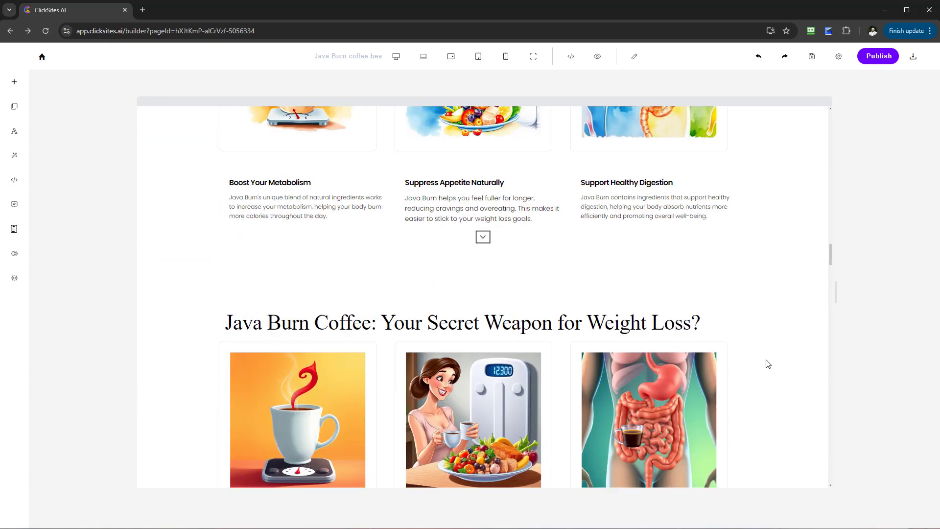
{"action": "scroll", "coordinate": [801, 222], "scroll_direction": "up", "scroll_amount": 2}
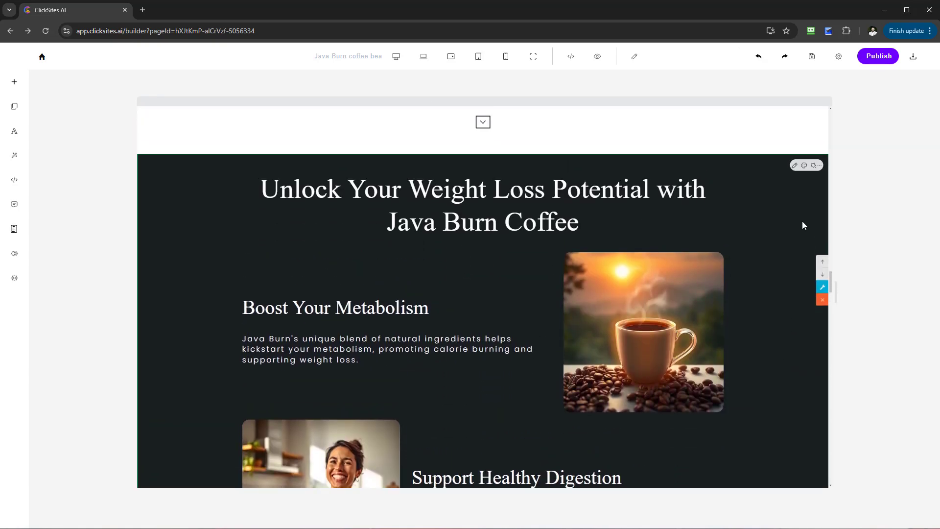
{"action": "scroll", "coordinate": [584, 380], "scroll_direction": "down", "scroll_amount": 8}
{"action": "scroll", "coordinate": [587, 381], "scroll_direction": "down", "scroll_amount": 3}
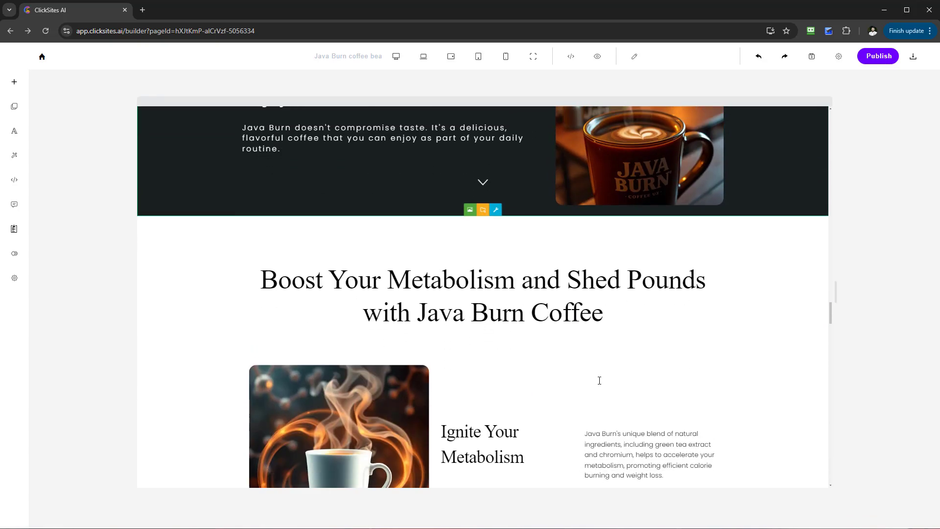
{"action": "scroll", "coordinate": [598, 382], "scroll_direction": "up", "scroll_amount": 12}
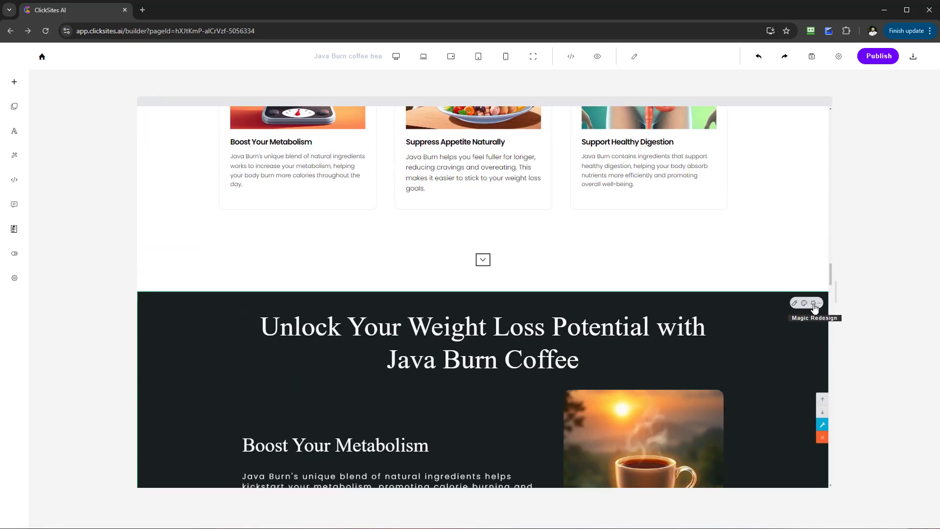
{"action": "left_click", "coordinate": [813, 304]}
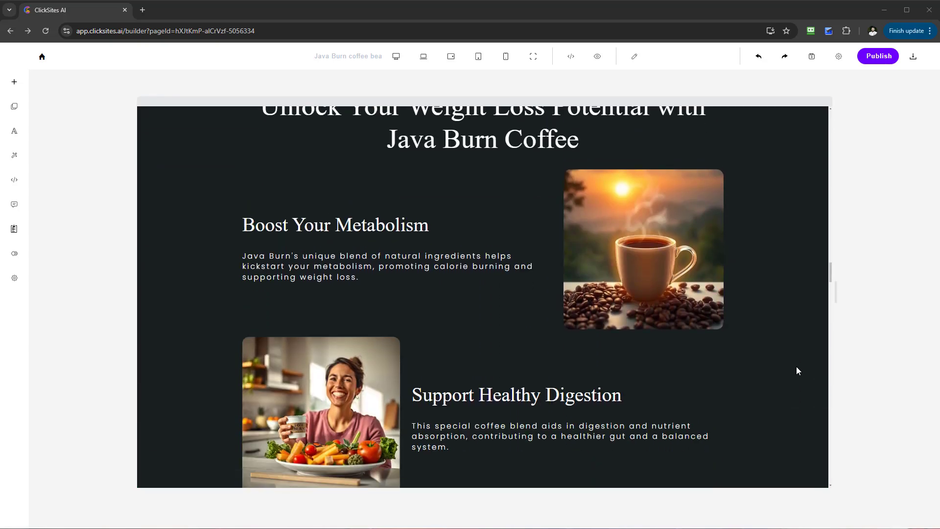
- Review the text and images of the dark "Supercharge Your Weight Loss Journey" copy, and return to the original "Secret Weapon" section
{"action": "scroll", "coordinate": [796, 370], "scroll_direction": "down", "scroll_amount": 4}
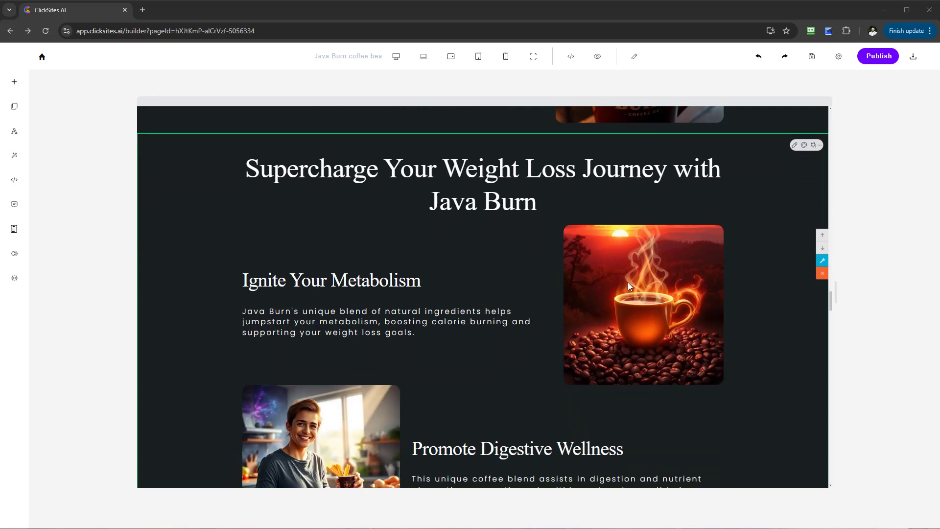
{"action": "scroll", "coordinate": [669, 307], "scroll_direction": "down", "scroll_amount": 2}
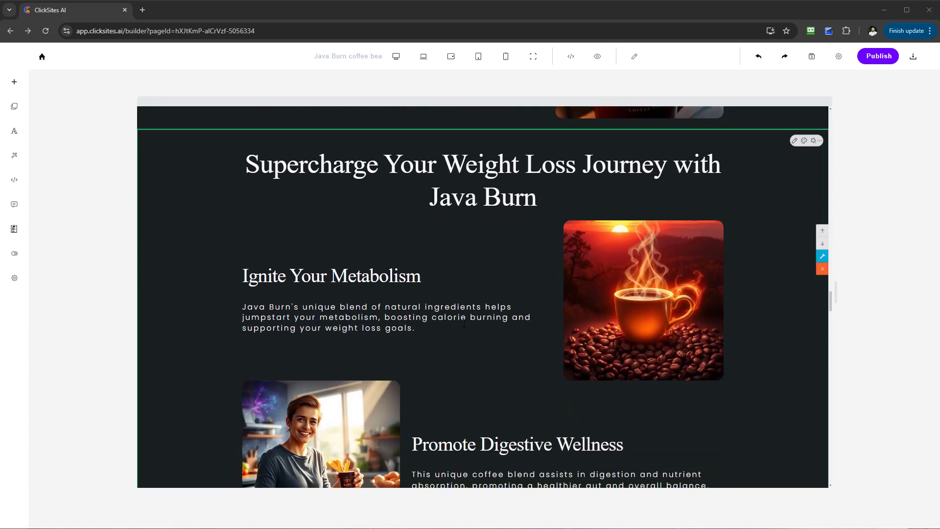
{"action": "scroll", "coordinate": [669, 307], "scroll_direction": "down", "scroll_amount": 5}
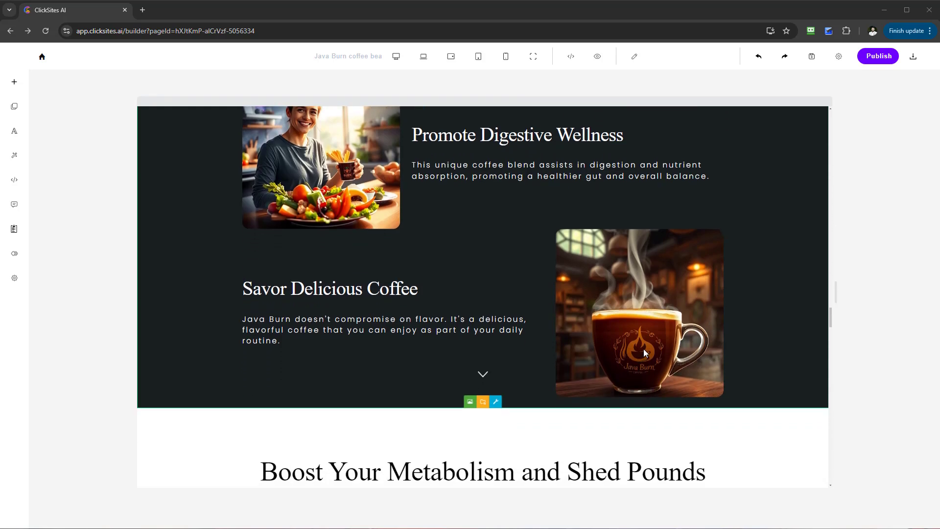
{"action": "scroll", "coordinate": [644, 348], "scroll_direction": "down", "scroll_amount": 10}
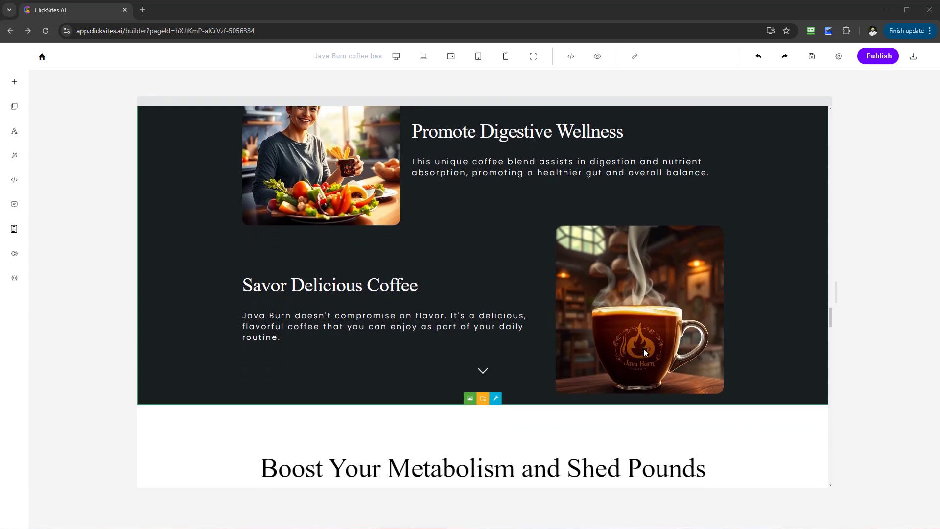
{"action": "scroll", "coordinate": [650, 350], "scroll_direction": "down", "scroll_amount": 2}
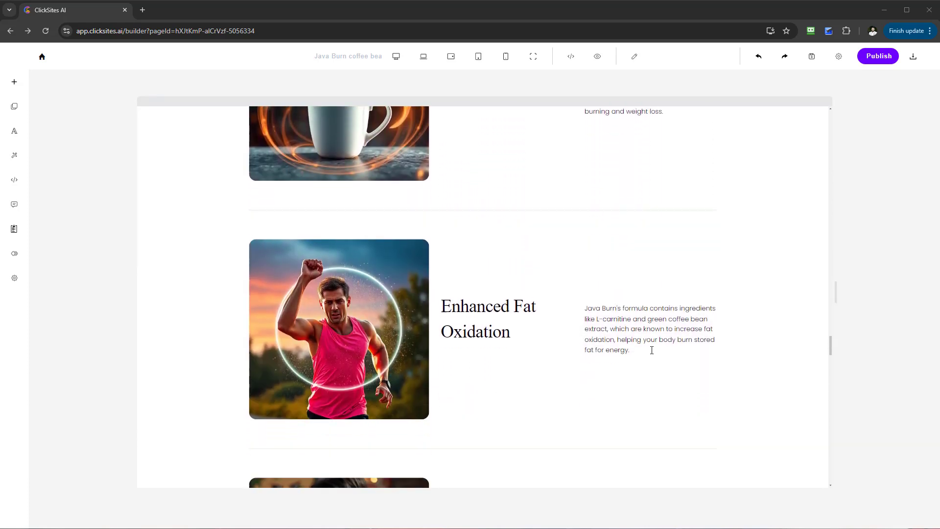
{"action": "scroll", "coordinate": [685, 352], "scroll_direction": "up", "scroll_amount": 7}
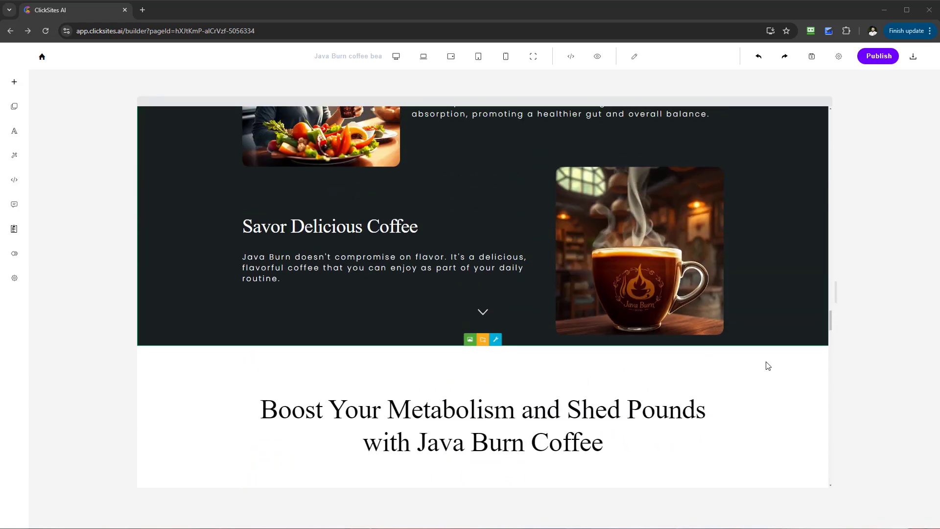
{"action": "scroll", "coordinate": [768, 366], "scroll_direction": "down", "scroll_amount": 1}
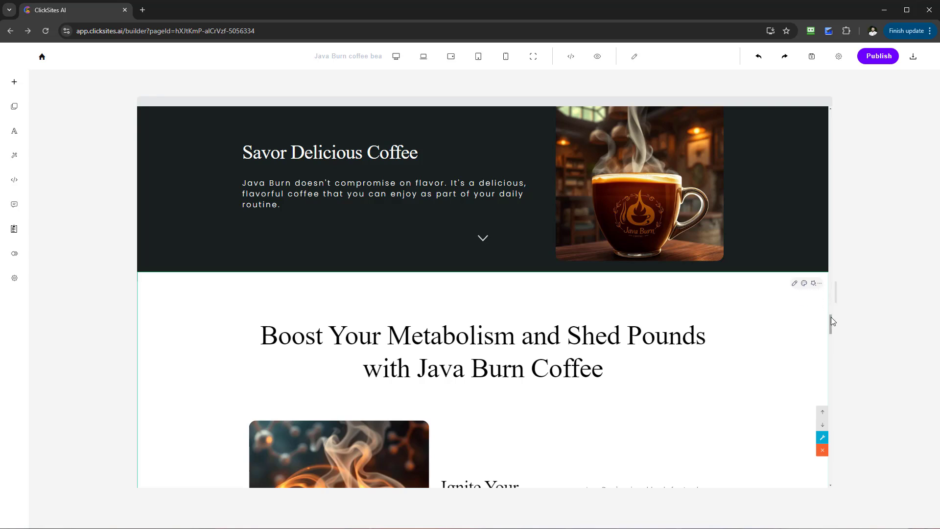
{"action": "left_click_drag", "start_coordinate": [830, 319], "coordinate": [839, 191]}
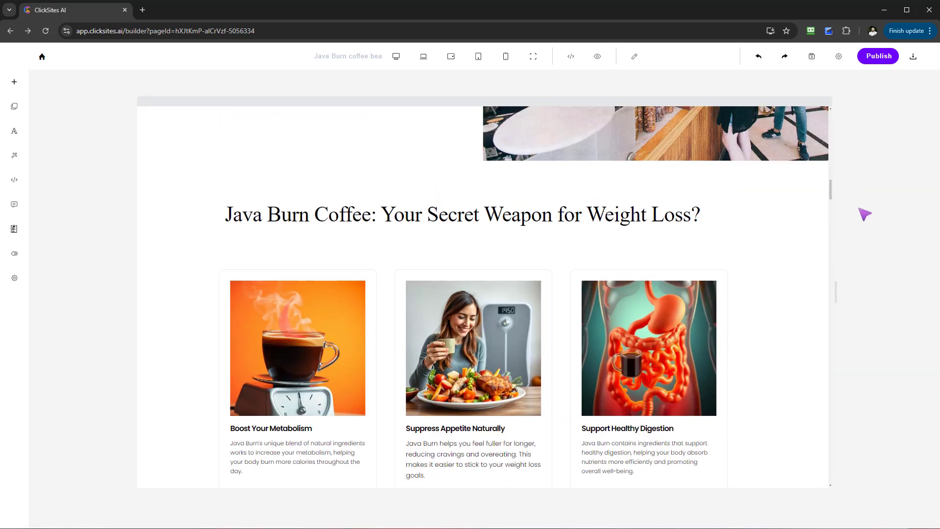